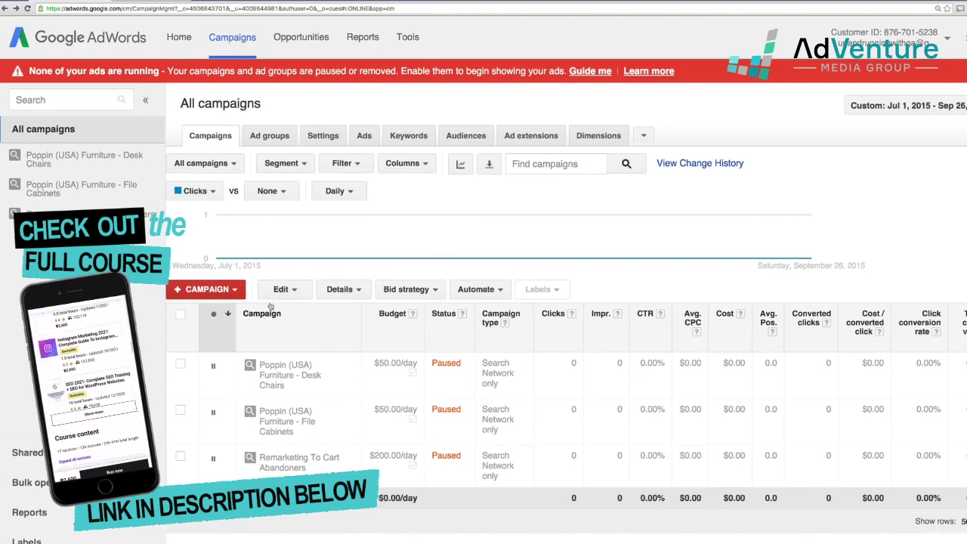
- Start a new Search Network only campaign and set it to the Call-only type
{"action": "left_click", "coordinate": [230, 294]}
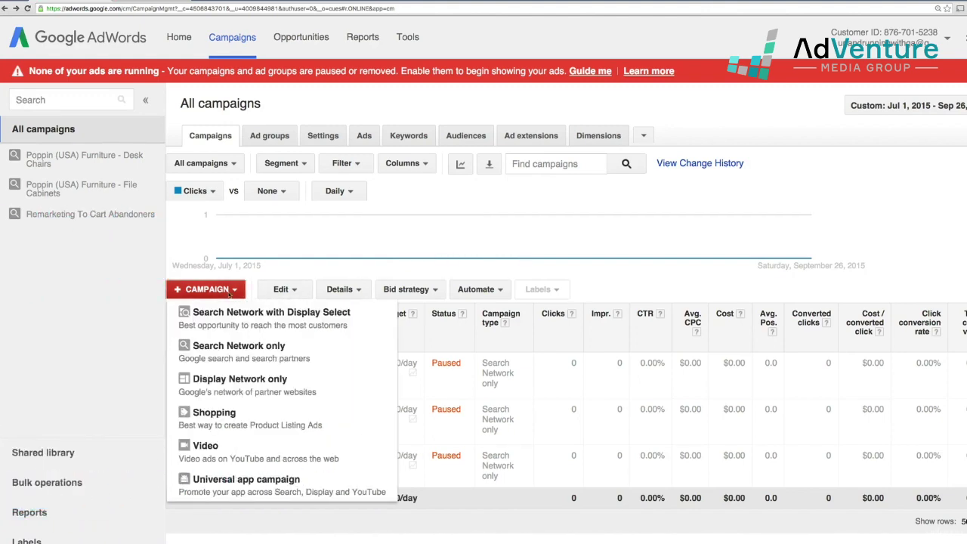
{"action": "left_click", "coordinate": [245, 349]}
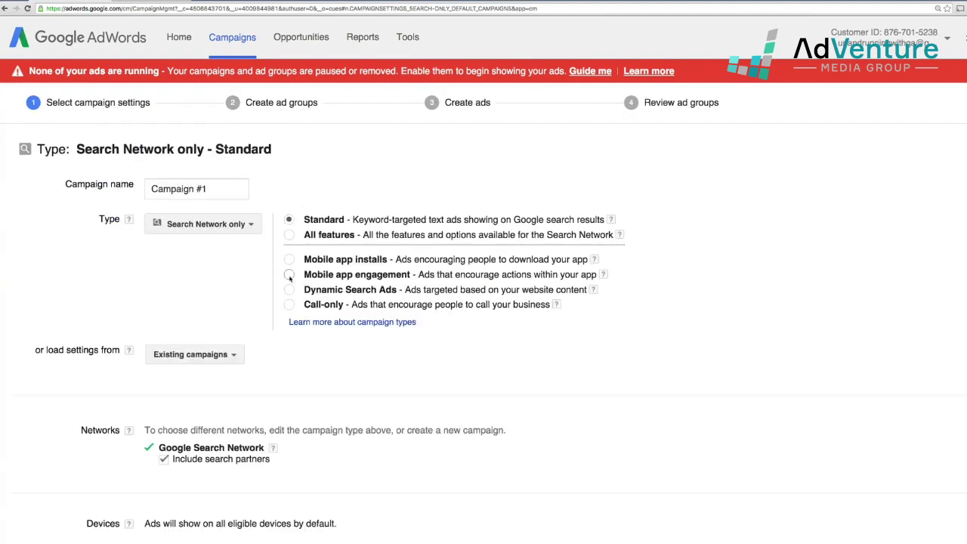
{"action": "key", "text": "super+plus"}
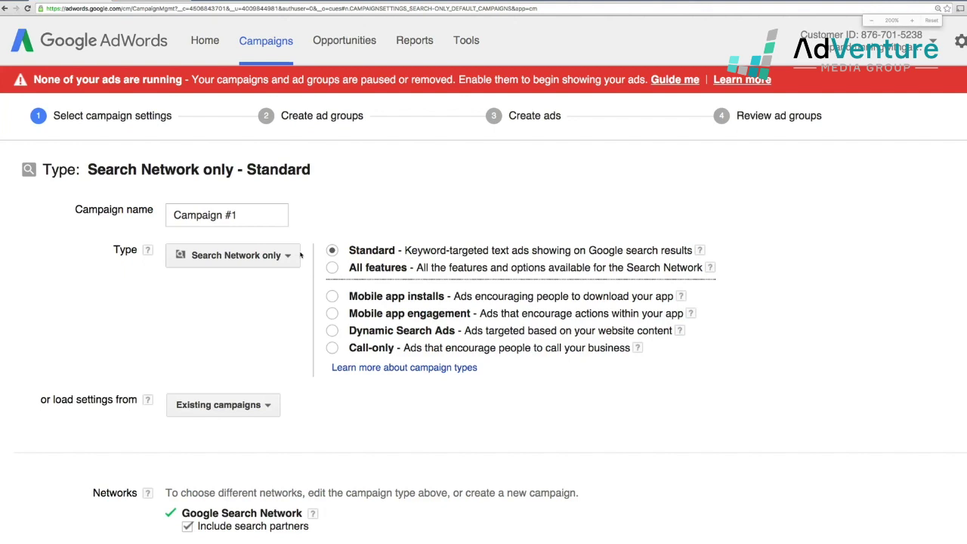
{"action": "left_click", "coordinate": [332, 348]}
- Replace the default campaign name with 'Office Chairs Call Only'
{"action": "left_click_drag", "start_coordinate": [239, 216], "coordinate": [165, 218]}
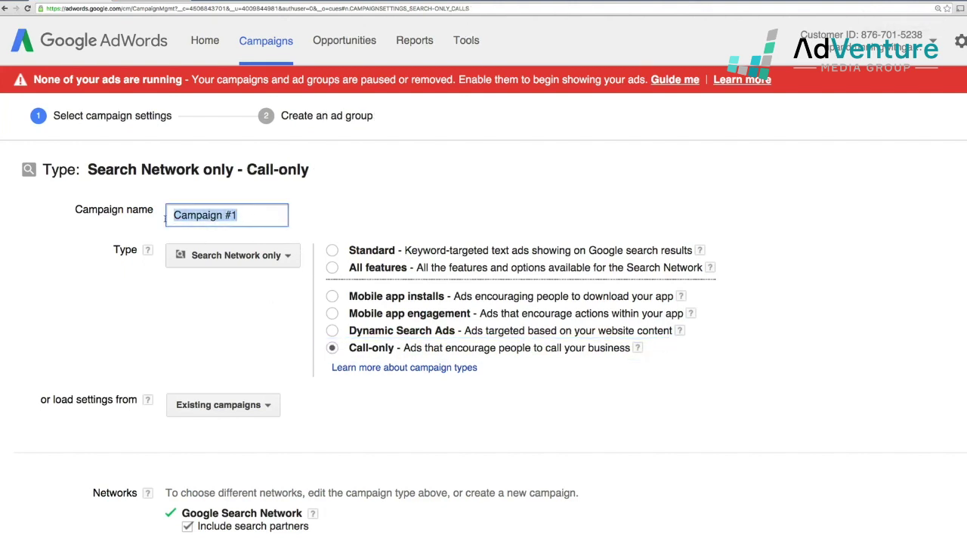
{"action": "type", "text": "Popping"}
{"action": "key", "text": "BackSpace"}
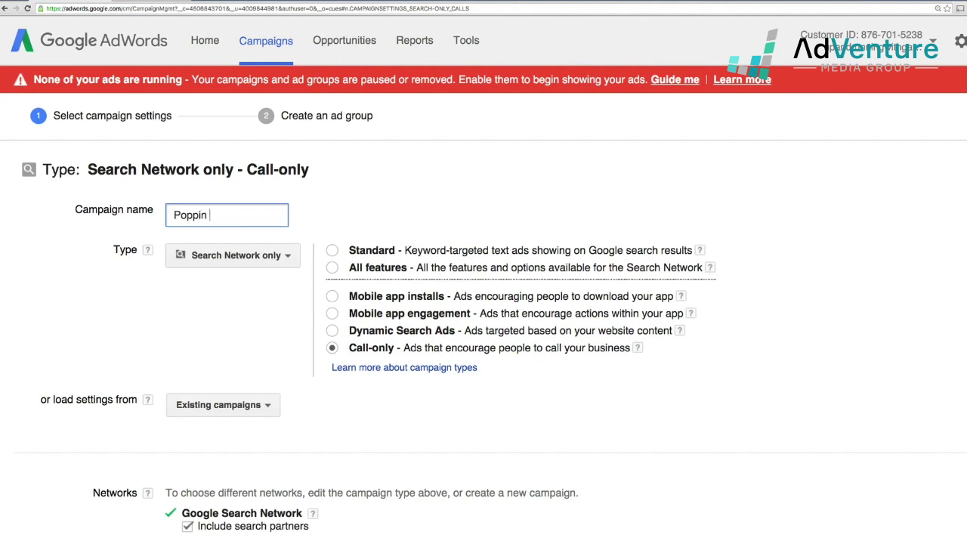
{"action": "key", "text": "super+a"}
{"action": "type", "text": "O"}
{"action": "key", "text": "BackSpace"}
{"action": "type", "text": "Office C"}
{"action": "key", "text": "BackSpace"}
{"action": "type", "text": "h"}
{"action": "key", "text": "BackSpace"}
{"action": "type", "text": "Chairs Call "}
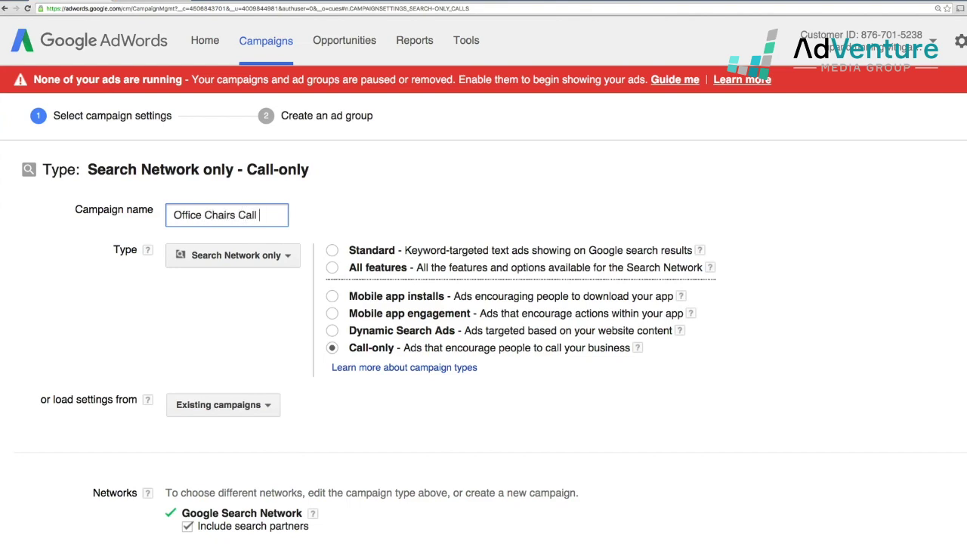
{"action": "type", "text": "Only"}
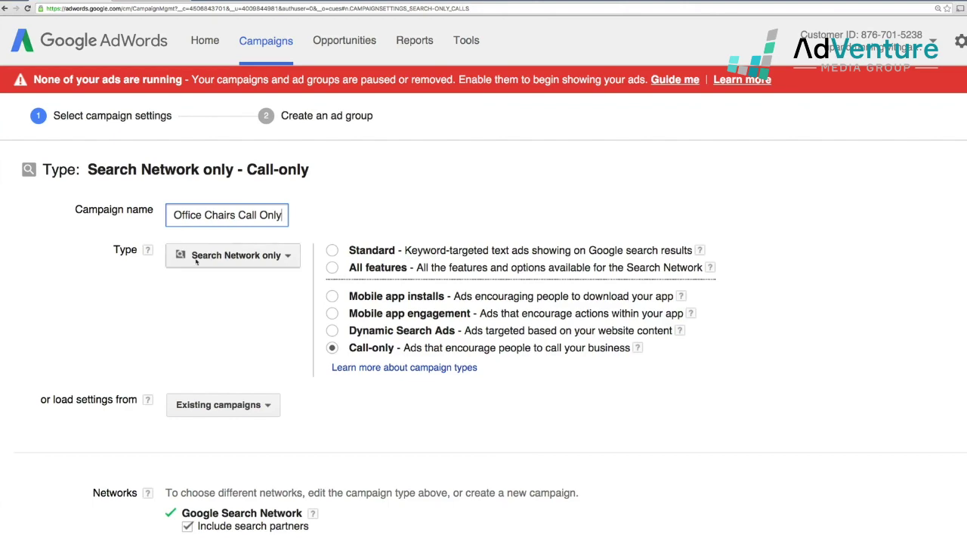
- Change the Locations setting from United States and Canada to United States only
{"action": "scroll", "coordinate": [176, 344], "scroll_direction": "down", "scroll_amount": 4}
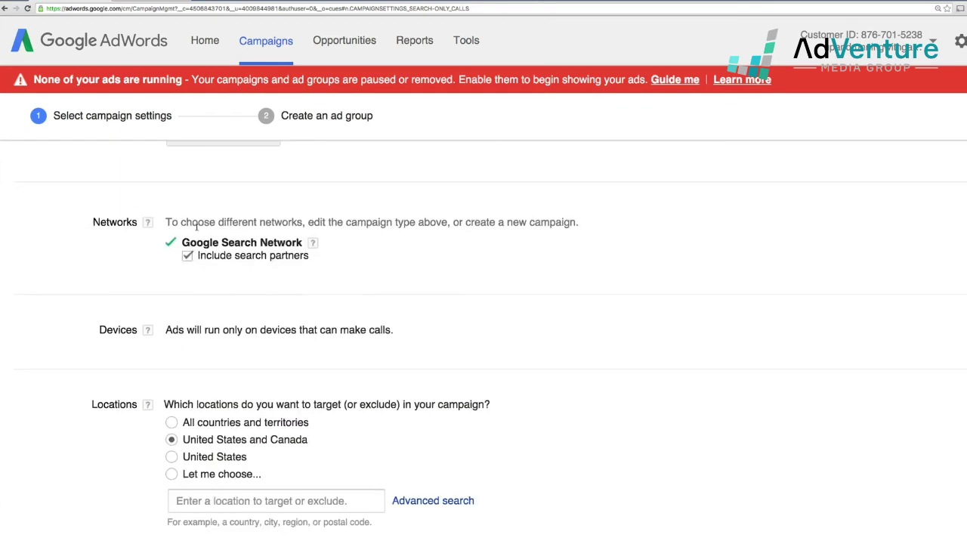
{"action": "scroll", "coordinate": [227, 318], "scroll_direction": "down", "scroll_amount": 2}
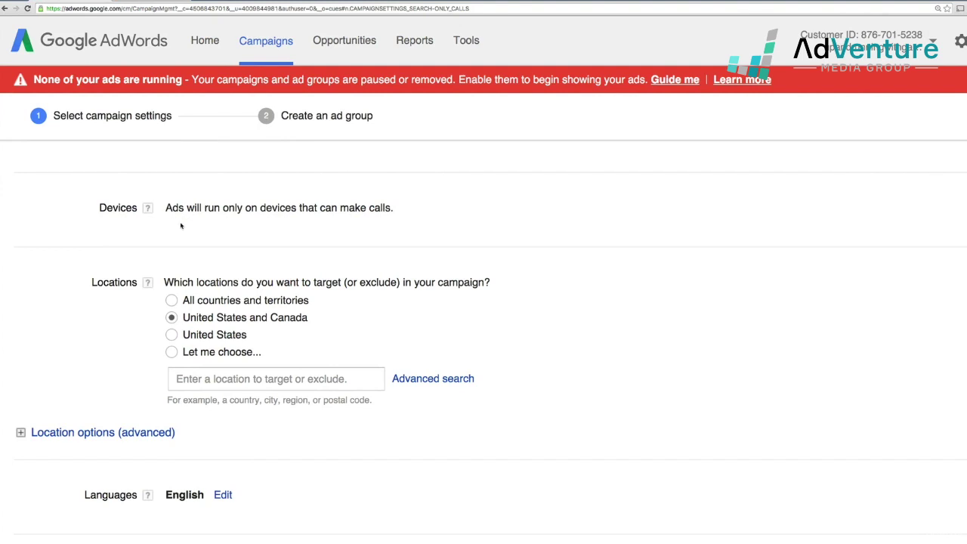
{"action": "scroll", "coordinate": [181, 231], "scroll_direction": "down", "scroll_amount": 1}
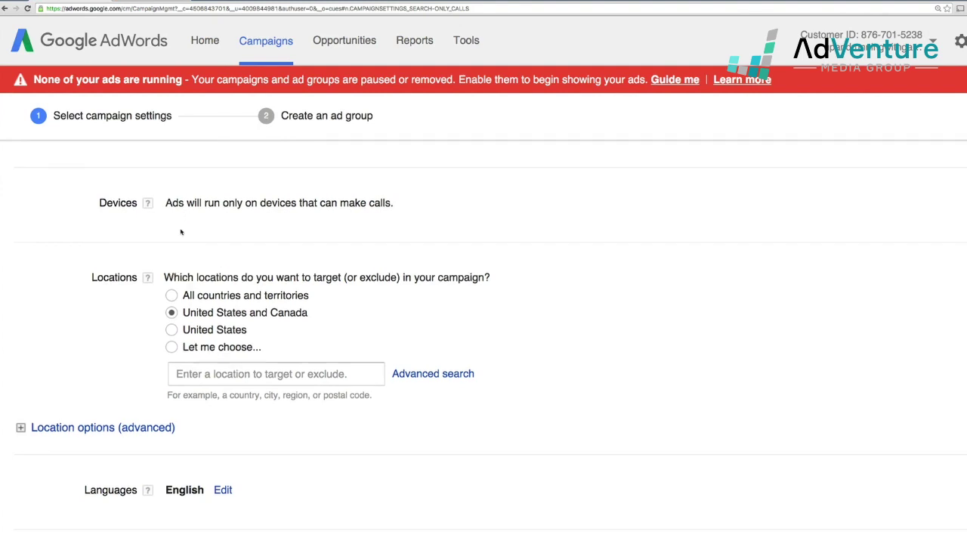
{"action": "left_click", "coordinate": [173, 320]}
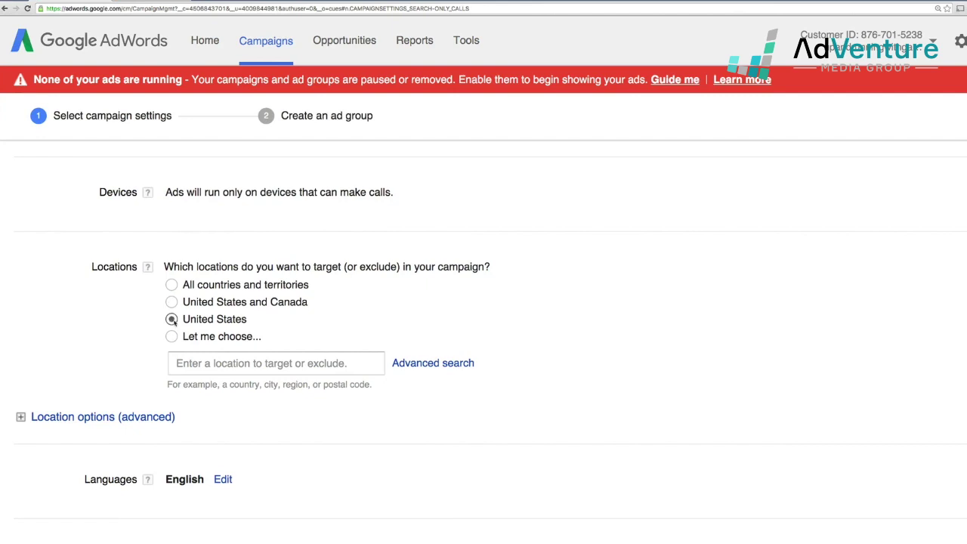
{"action": "scroll", "coordinate": [154, 326], "scroll_direction": "down", "scroll_amount": 1}
{"action": "scroll", "coordinate": [158, 323], "scroll_direction": "down", "scroll_amount": 3}
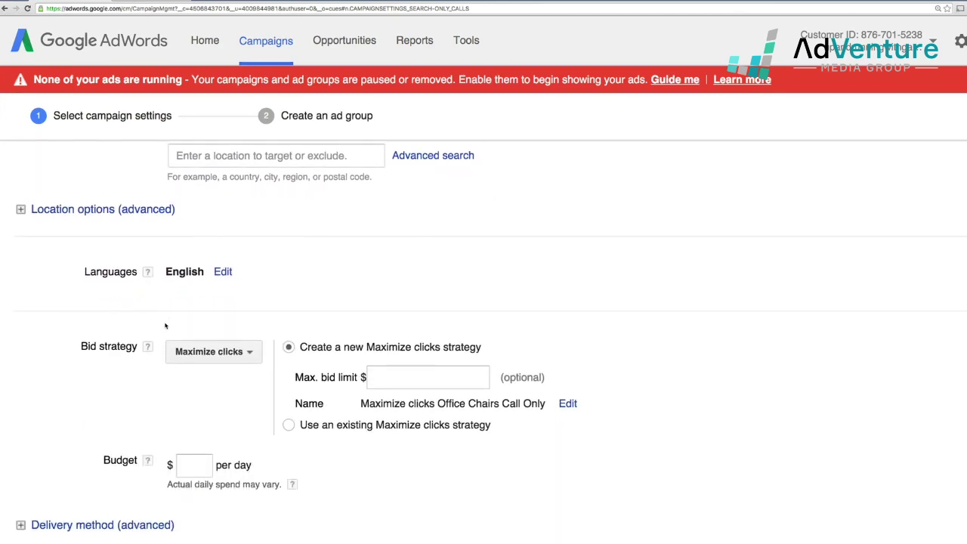
{"action": "scroll", "coordinate": [172, 319], "scroll_direction": "down", "scroll_amount": 2}
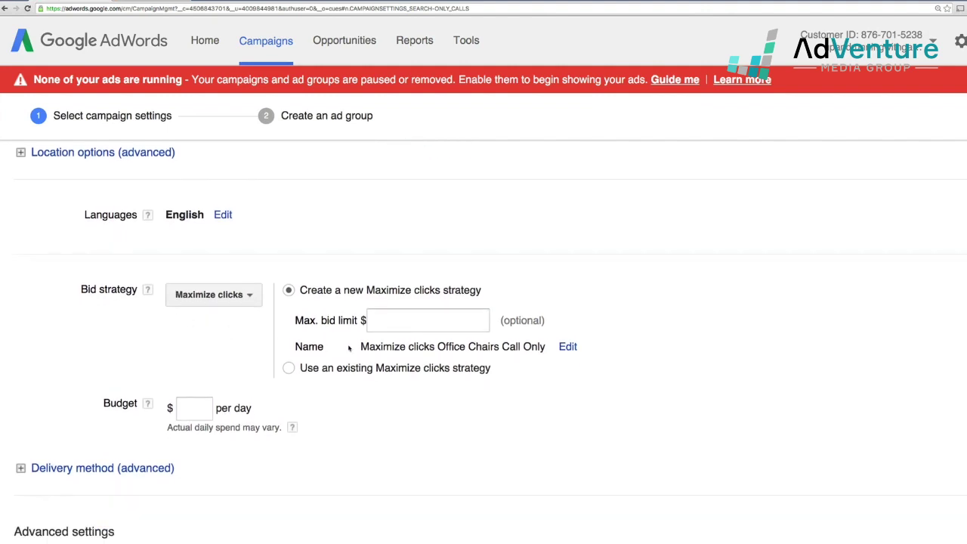
- Switch the bid strategy to Manual CPC with a $2 default bid and a $10 daily budget
{"action": "left_click", "coordinate": [243, 301]}
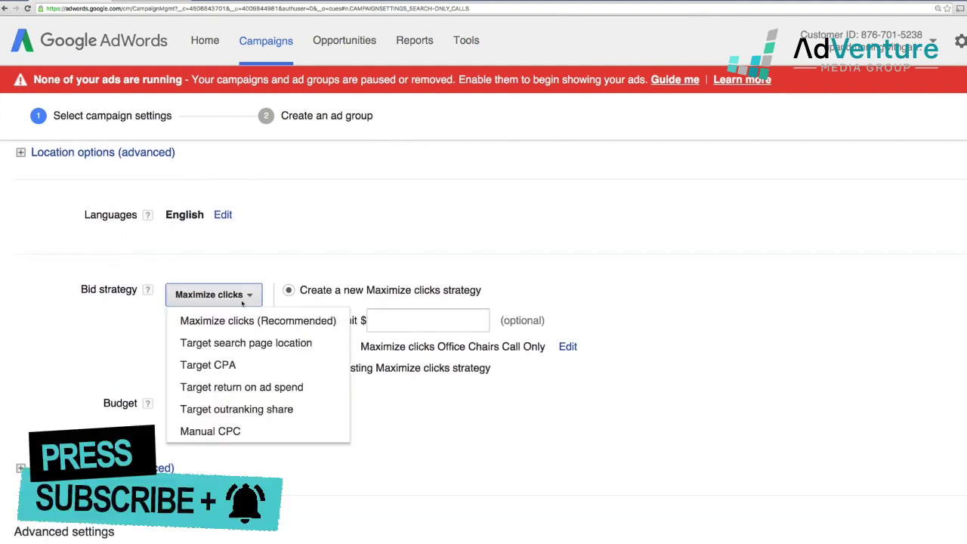
{"action": "left_click", "coordinate": [253, 431]}
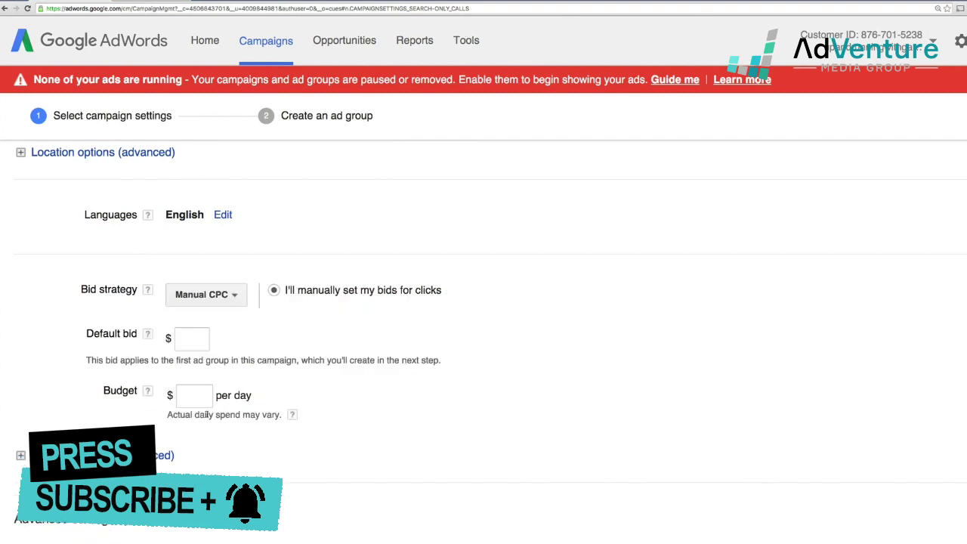
{"action": "left_click", "coordinate": [194, 338]}
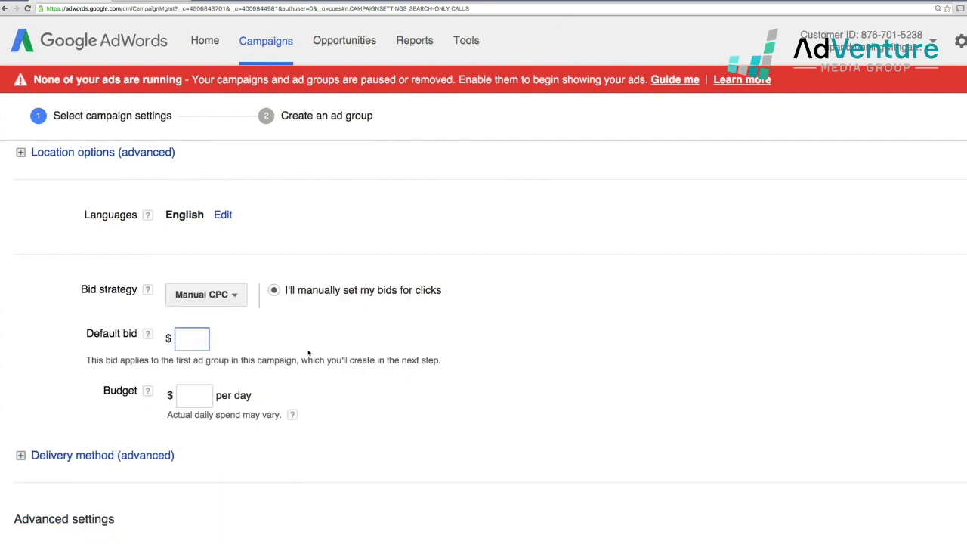
{"action": "type", "text": "2"}
{"action": "left_click", "coordinate": [195, 396]}
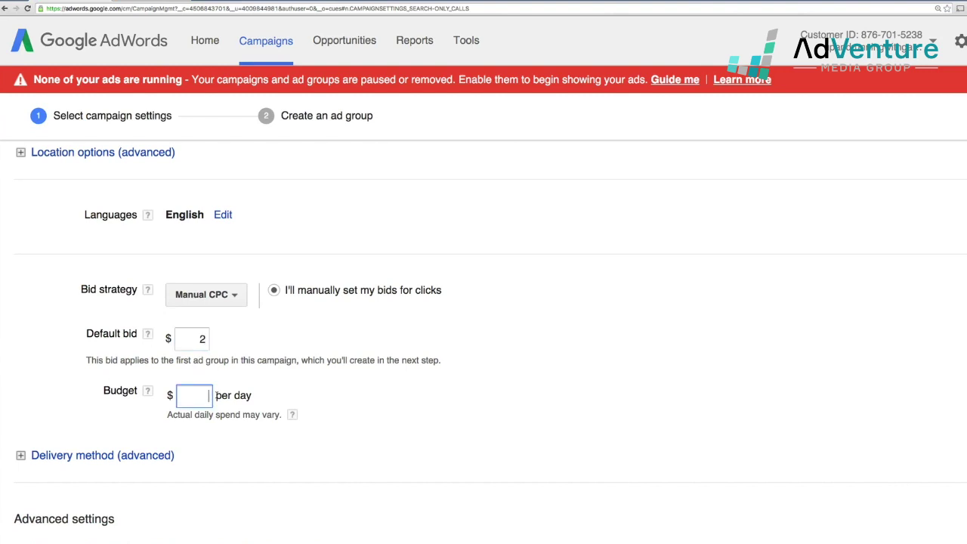
{"action": "left_click", "coordinate": [283, 458]}
{"action": "scroll", "coordinate": [277, 439], "scroll_direction": "down", "scroll_amount": 5}
{"action": "scroll", "coordinate": [278, 433], "scroll_direction": "down", "scroll_amount": 10}
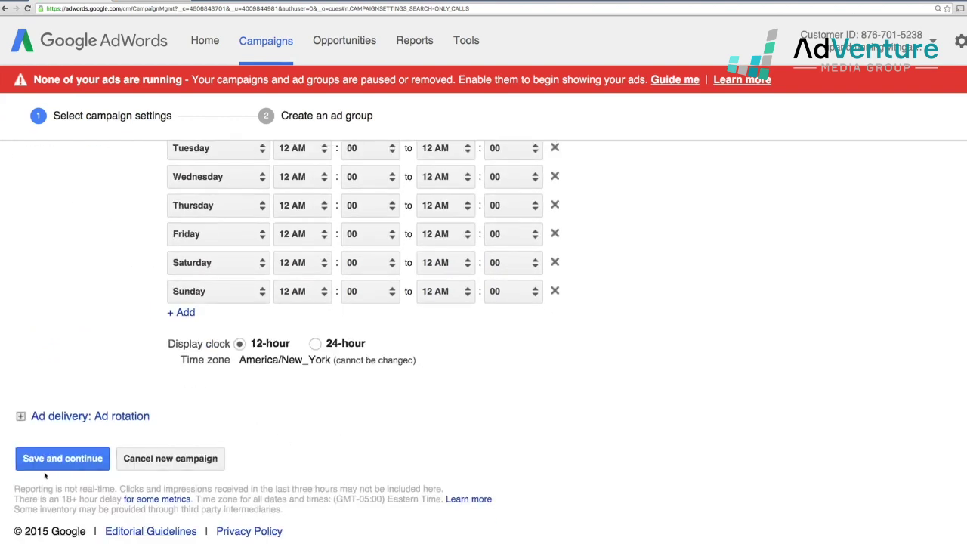
- Save the campaign settings and rename the ad group to 'Office Chairs USA'
{"action": "left_click", "coordinate": [47, 461]}
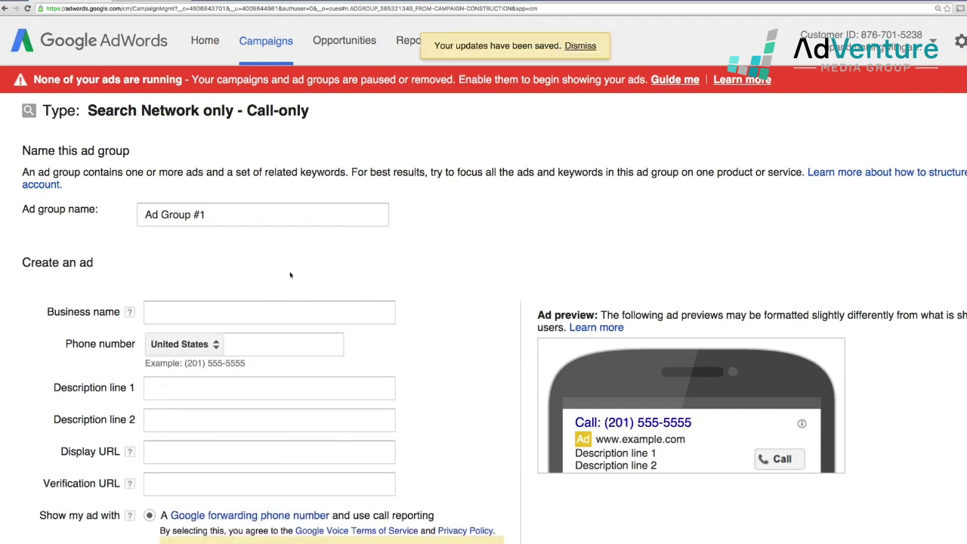
{"action": "left_click_drag", "start_coordinate": [287, 209], "coordinate": [68, 196]}
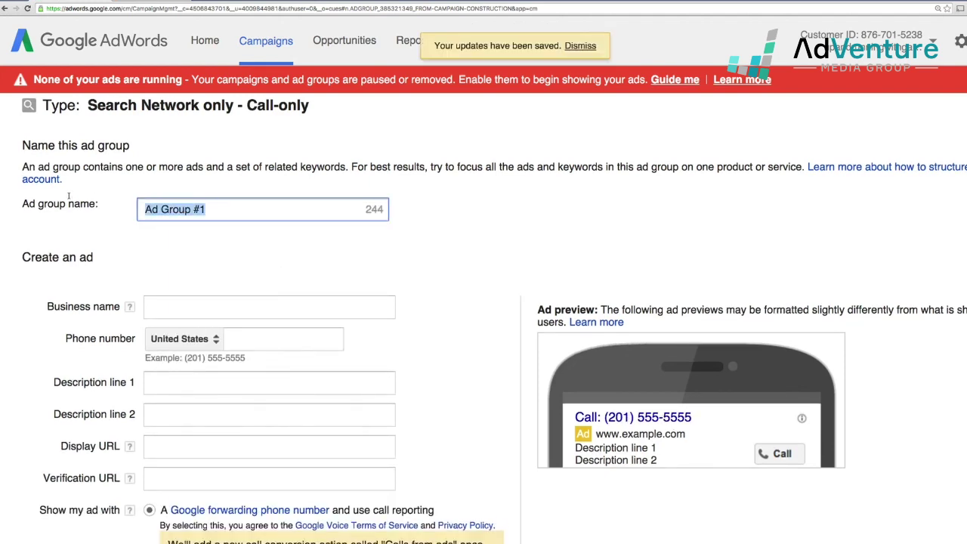
{"action": "type", "text": "Ofiice Chair"}
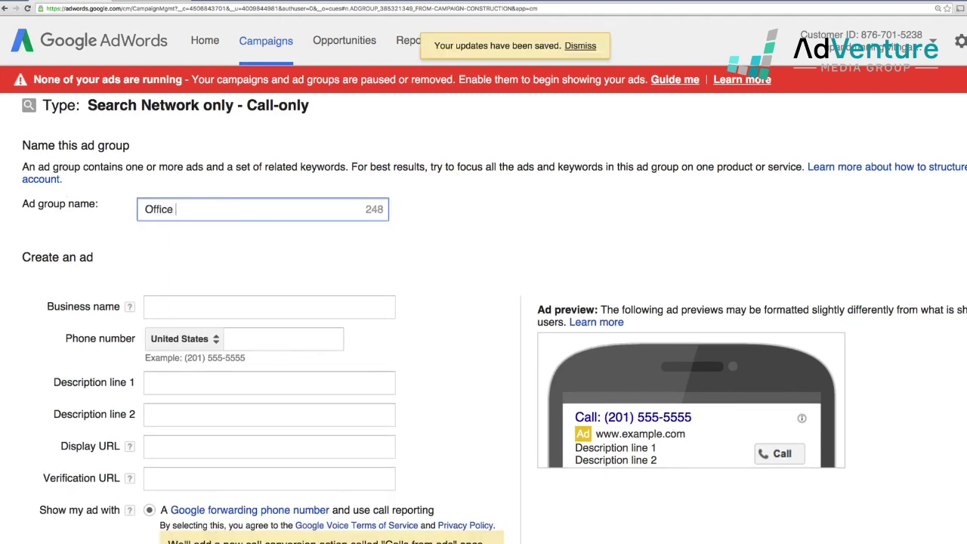
{"action": "key", "text": "BackSpace"}
{"action": "key", "text": "BackSpace"}
{"action": "type", "text": "r"}
{"action": "key", "text": "BackSpace"}
{"action": "type", "text": "irs USA"}
- Enter business name 'Poppin Office Furniture' and the business phone number for the call ad
{"action": "scroll", "coordinate": [162, 270], "scroll_direction": "down", "scroll_amount": 1}
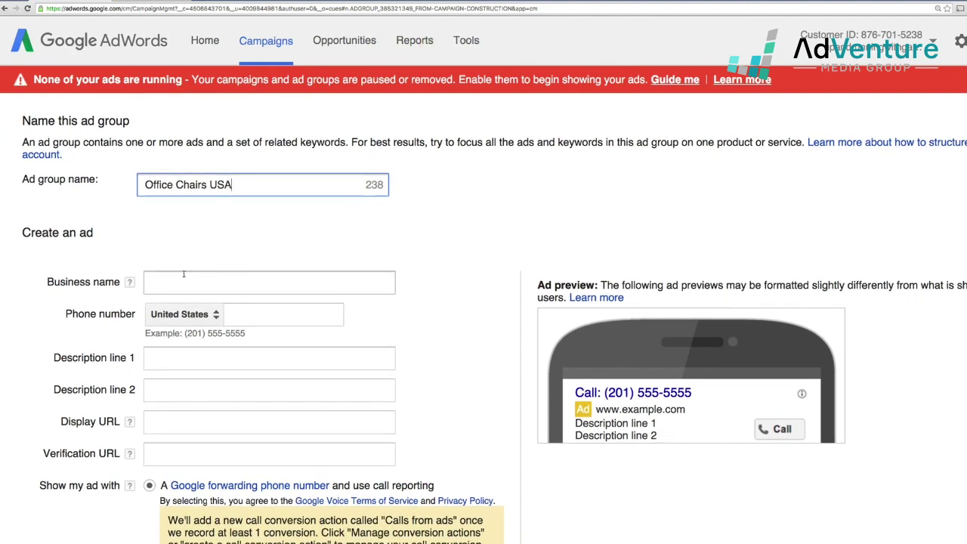
{"action": "left_click", "coordinate": [236, 282]}
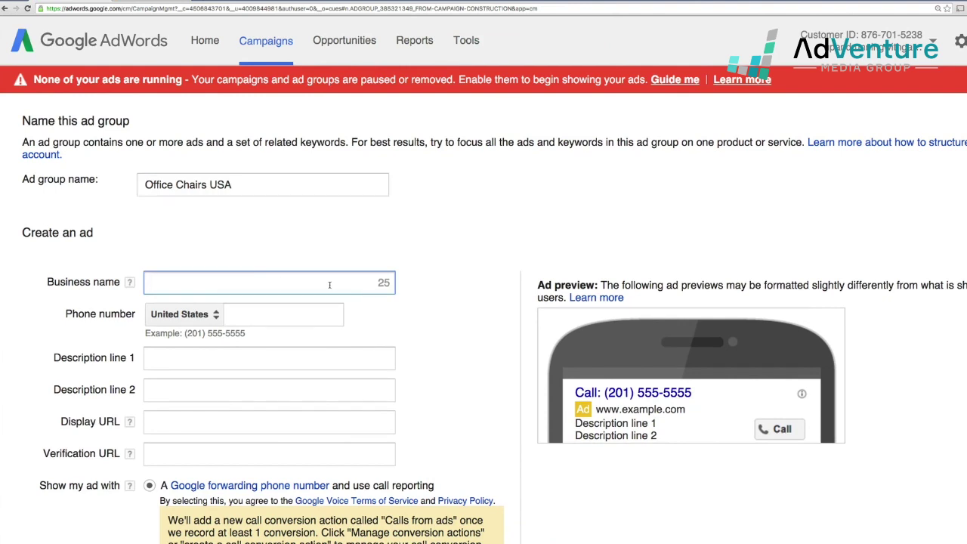
{"action": "type", "text": "Poppin Office F"}
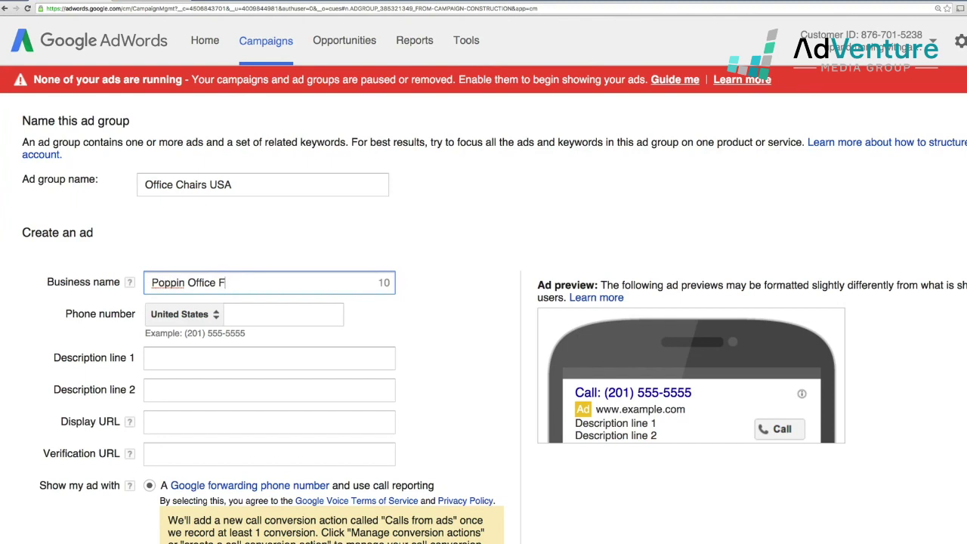
{"action": "type", "text": "urniture"}
{"action": "key", "text": "Tab"}
{"action": "key", "text": "Tab"}
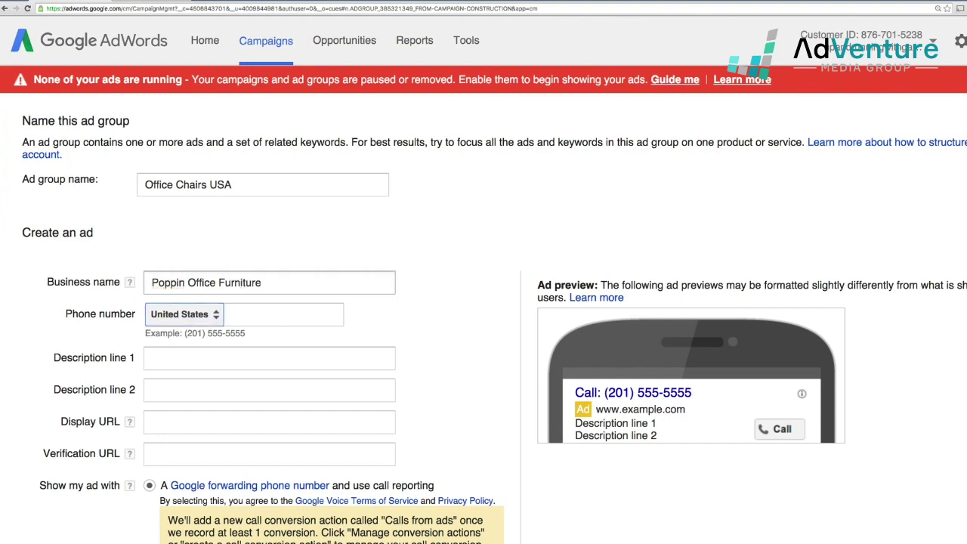
{"action": "type", "text": "(85"}
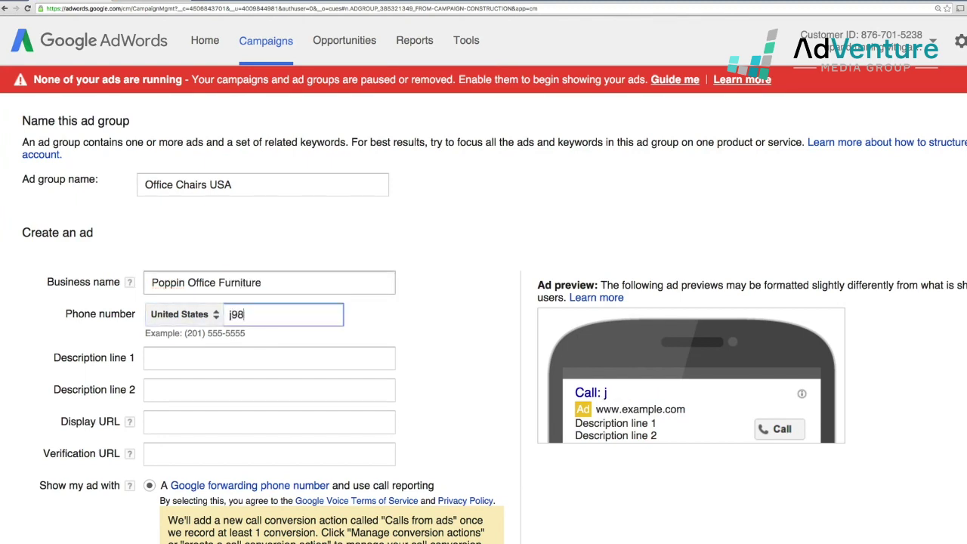
{"action": "type", "text": "5"}
{"action": "key", "text": "BackSpace"}
{"action": "key", "text": "BackSpace"}
{"action": "key", "text": "BackSpace"}
{"action": "key", "text": "BackSpace"}
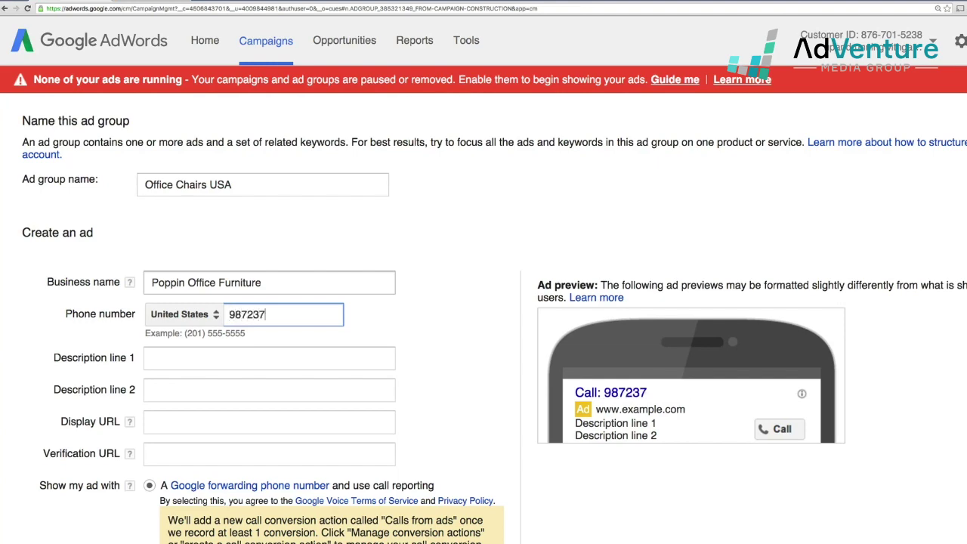
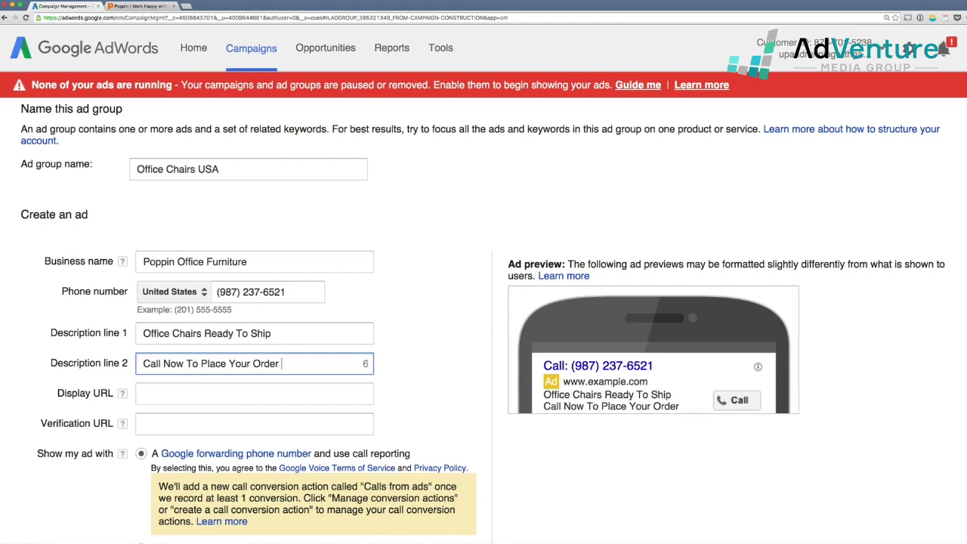
- Add 'Phone' to Description line 2 and an '!' to the end of line 1
{"action": "type", "text": "By Phone"}
{"action": "key", "text": "BackSpace"}
{"action": "key", "text": "BackSpace"}
{"action": "key", "text": "BackSpace"}
{"action": "key", "text": "BackSpace"}
{"action": "key", "text": "BackSpace"}
{"action": "key", "text": "BackSpace"}
{"action": "key", "text": "BackSpace"}
{"action": "key", "text": "BackSpace"}
{"action": "key", "text": "BackSpace"}
{"action": "type", "text": "Phone"}
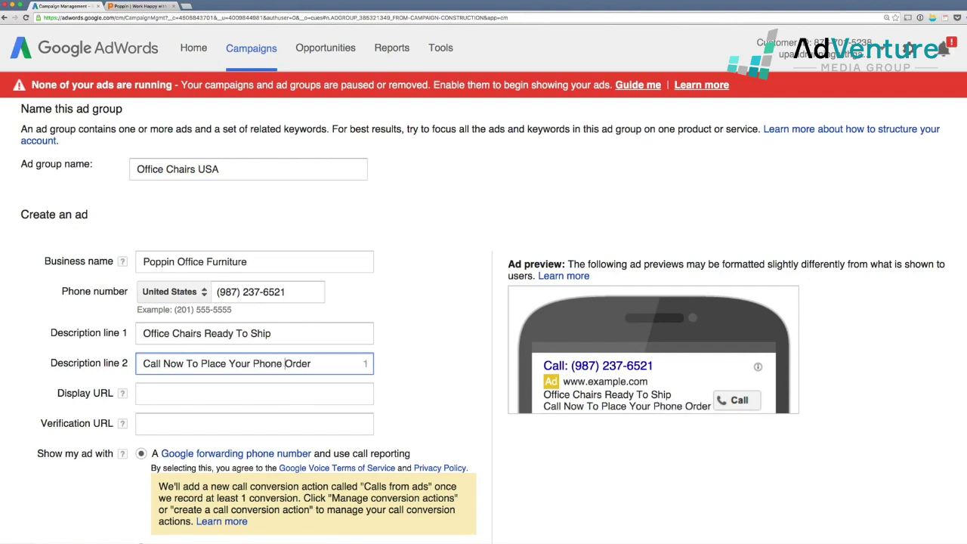
{"action": "left_click", "coordinate": [289, 335]}
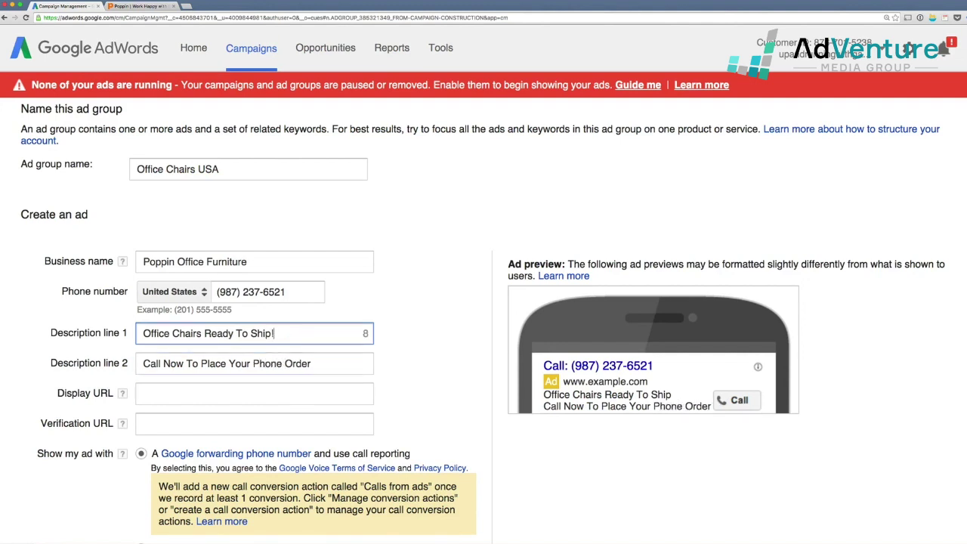
{"action": "type", "text": "!"}
{"action": "key", "text": "Tab"}
{"action": "key", "text": "Tab"}
{"action": "key", "text": "Tab"}
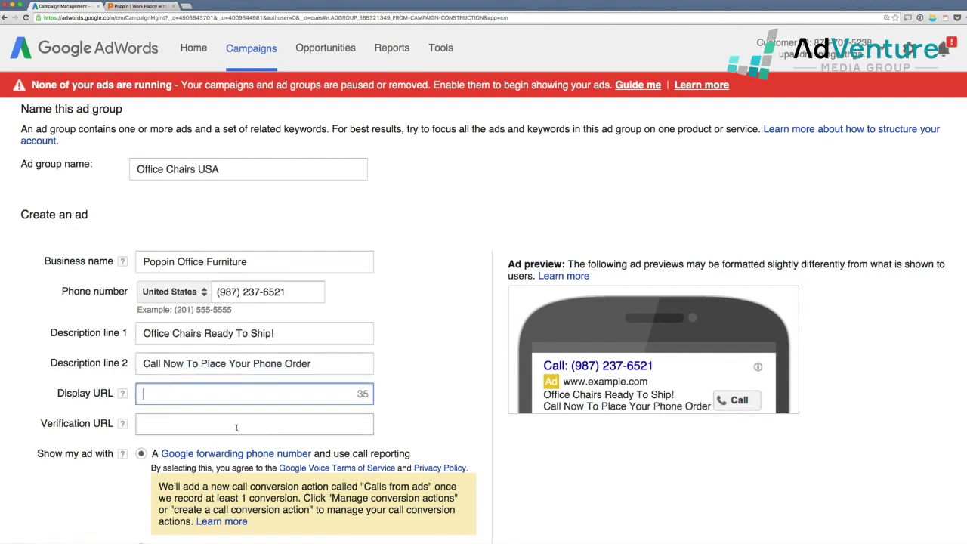
{"action": "scroll", "coordinate": [287, 418], "scroll_direction": "down", "scroll_amount": 1}
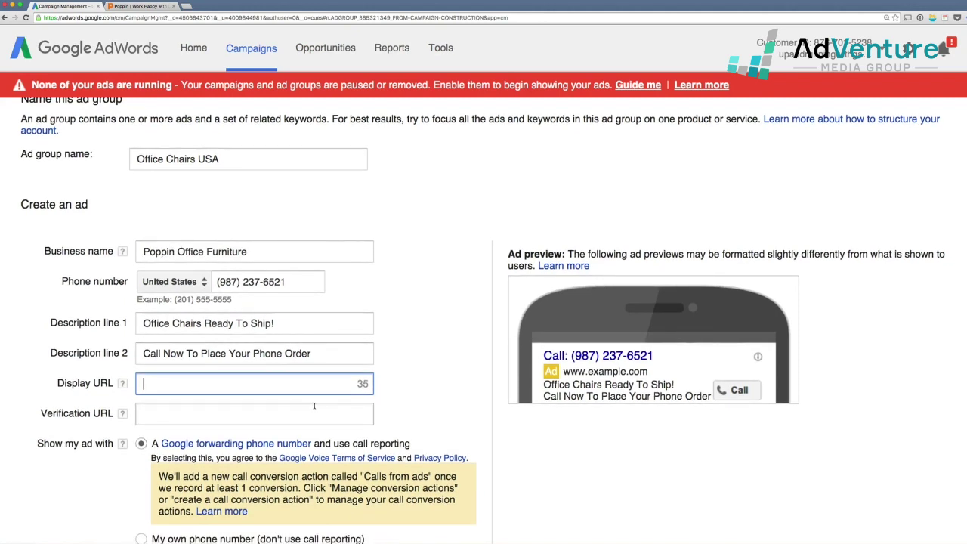
{"action": "type", "text": "www.po"}
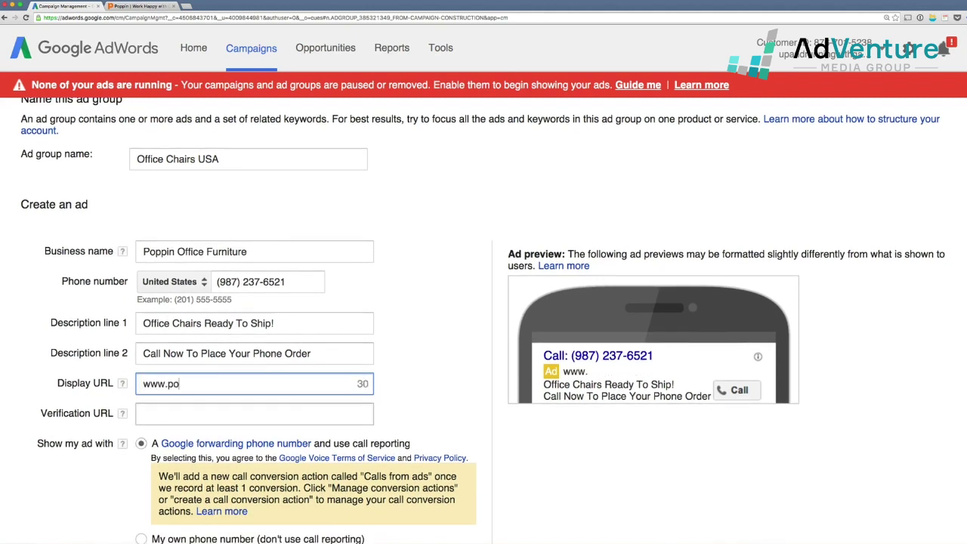
{"action": "type", "text": "ppin.com"}
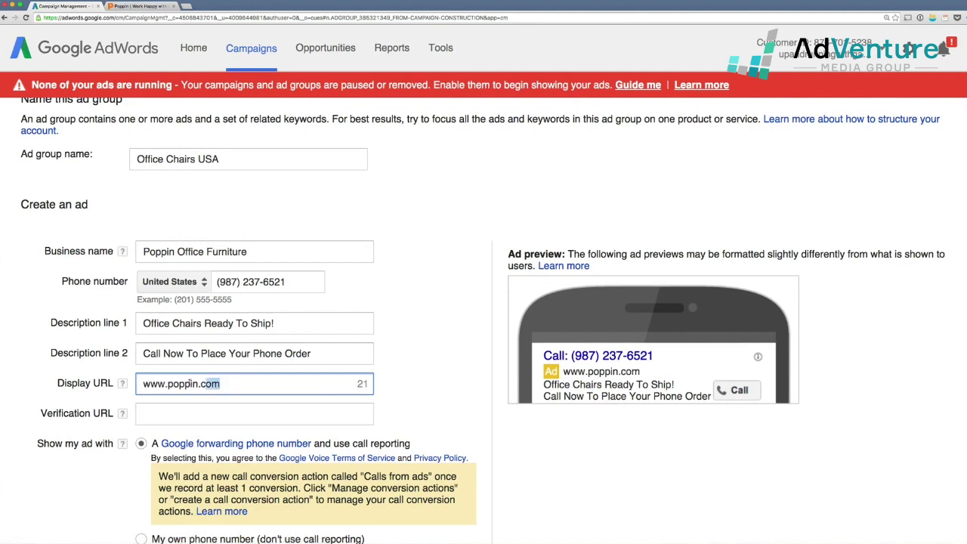
{"action": "double_click", "coordinate": [195, 388]}
{"action": "key", "text": "ctrl+c"}
{"action": "left_click", "coordinate": [266, 414]}
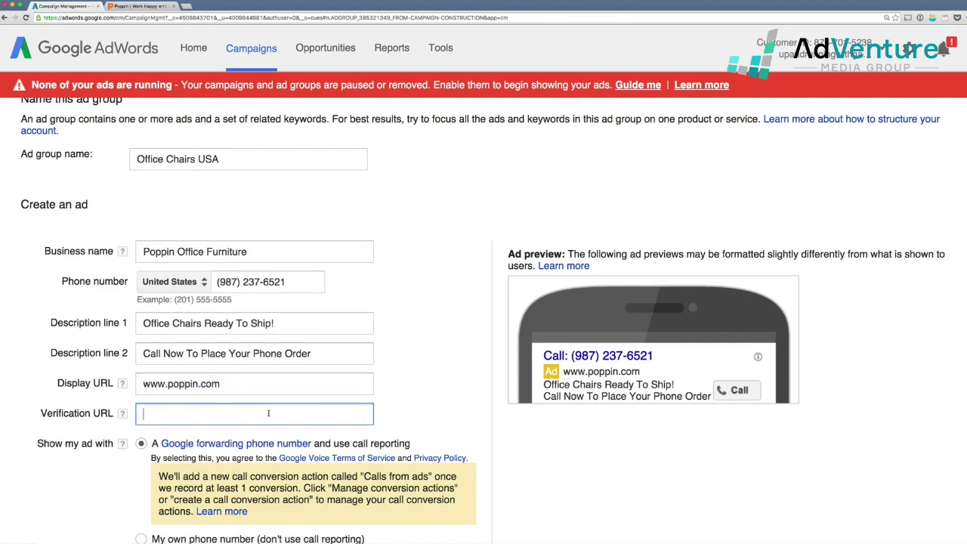
{"action": "key", "text": "ctrl+v"}
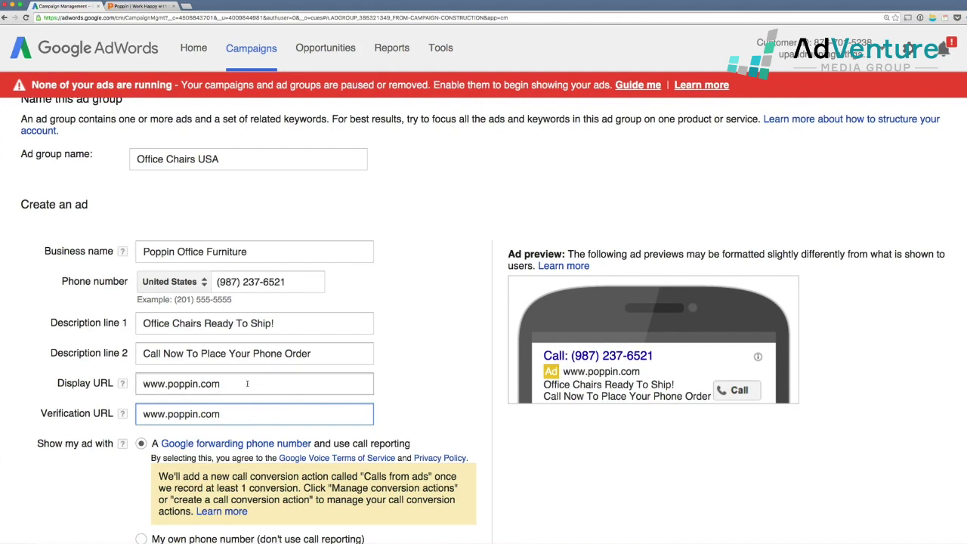
{"action": "left_click", "coordinate": [269, 385]}
{"action": "type", "text": "/"}
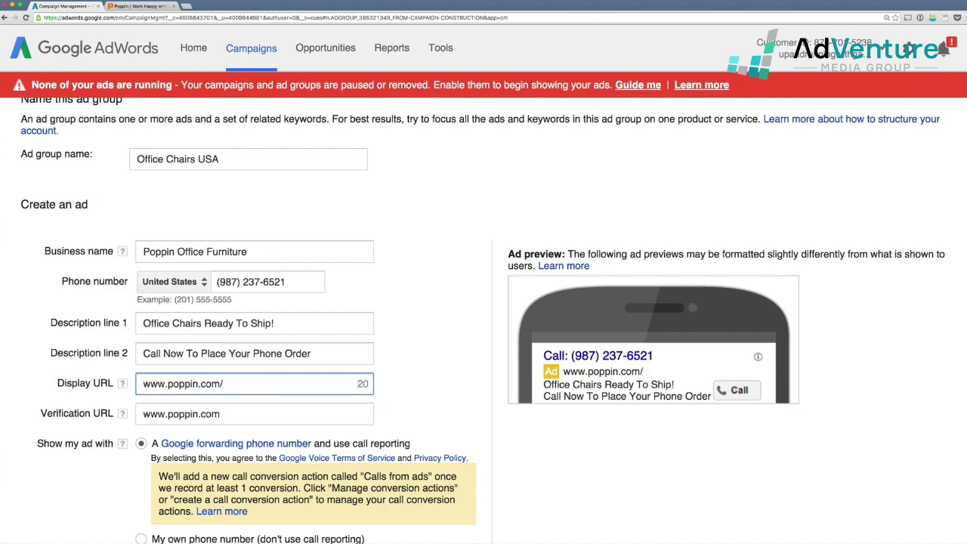
{"action": "type", "text": "office-chair"}
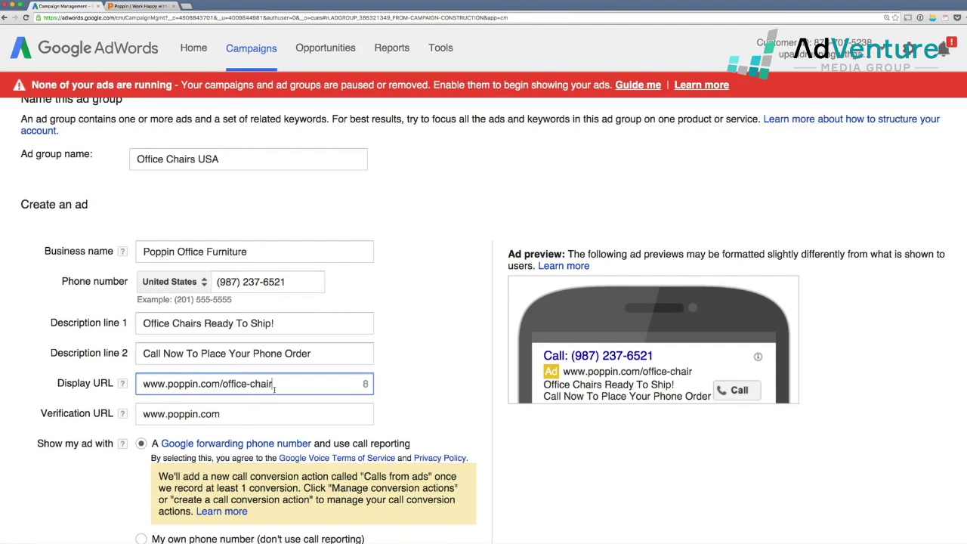
{"action": "left_click_drag", "start_coordinate": [220, 384], "coordinate": [283, 384]}
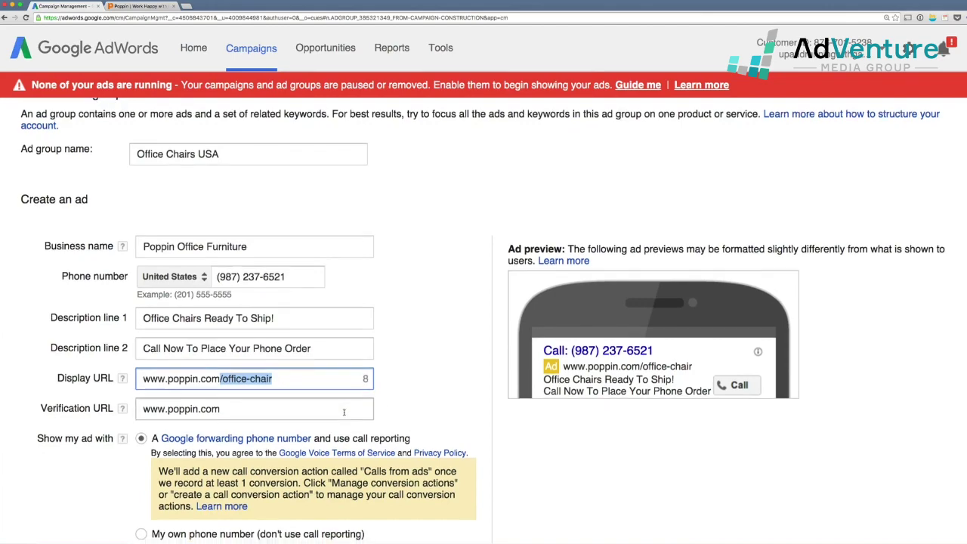
{"action": "scroll", "coordinate": [344, 413], "scroll_direction": "down", "scroll_amount": 3}
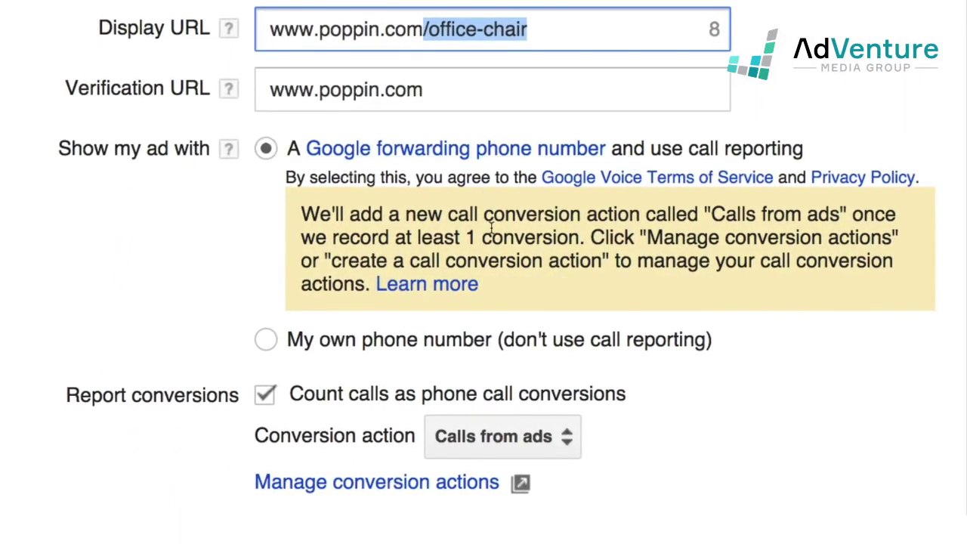
{"action": "left_click", "coordinate": [397, 223]}
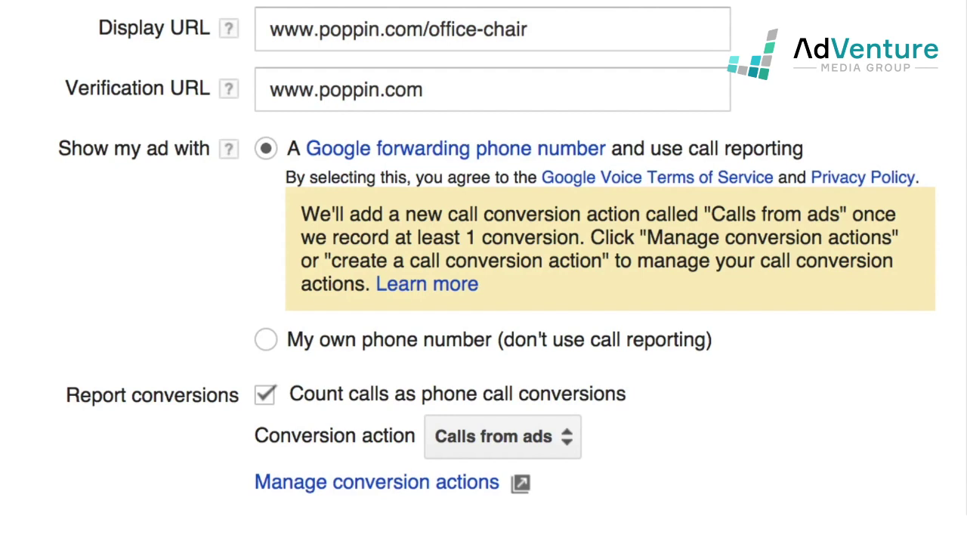
{"action": "scroll", "coordinate": [671, 304], "scroll_direction": "down", "scroll_amount": 1}
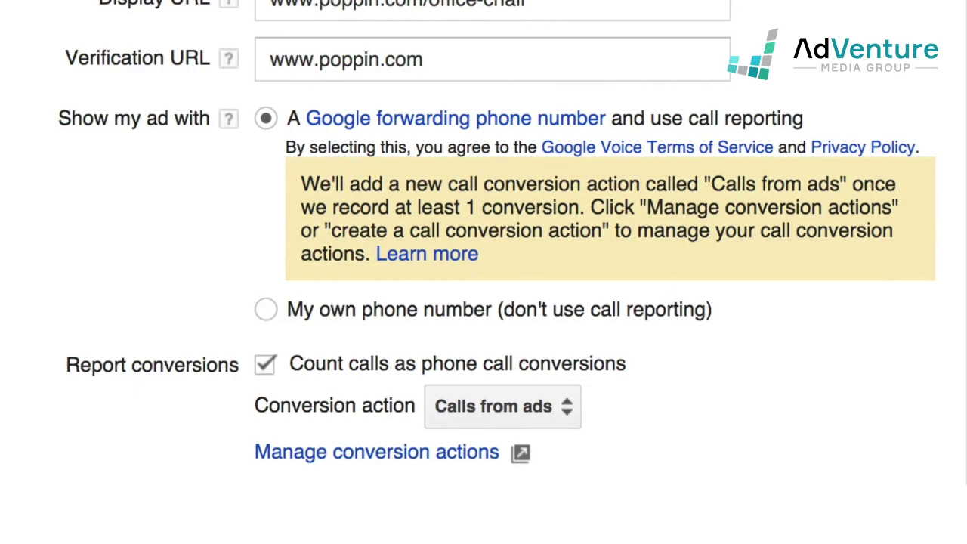
{"action": "scroll", "coordinate": [497, 236], "scroll_direction": "up", "scroll_amount": 1}
{"action": "scroll", "coordinate": [597, 154], "scroll_direction": "down", "scroll_amount": 1}
{"action": "left_click", "coordinate": [466, 403]}
{"action": "left_click", "coordinate": [541, 420]}
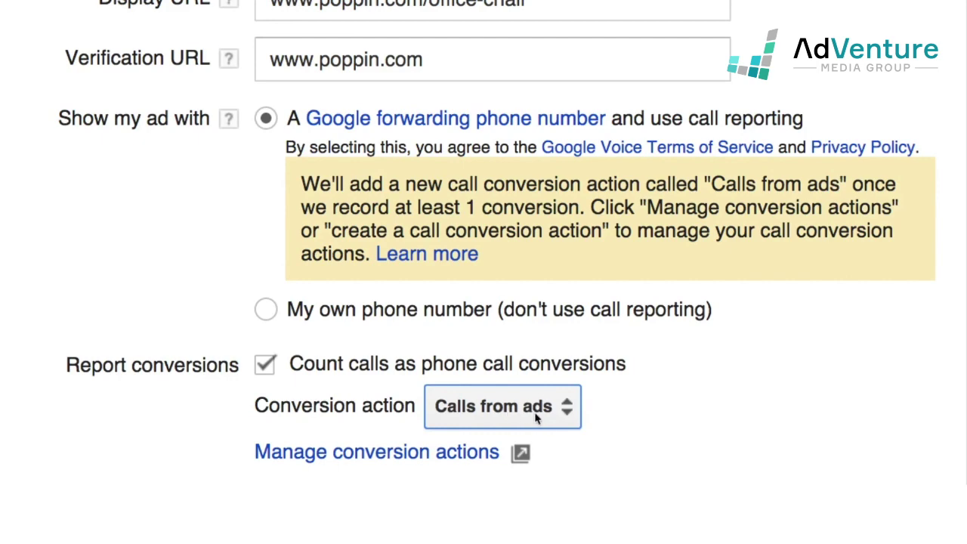
{"action": "scroll", "coordinate": [764, 466], "scroll_direction": "down", "scroll_amount": 3}
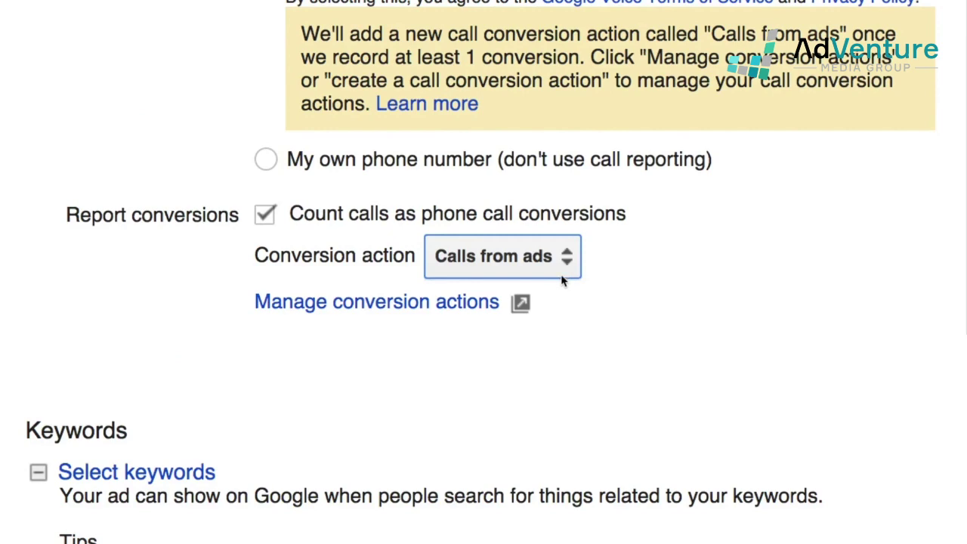
- Add all Desk category keywords, from desk organizers to student desk, to the keyword box
{"action": "scroll", "coordinate": [562, 278], "scroll_direction": "up", "scroll_amount": 1}
{"action": "scroll", "coordinate": [563, 278], "scroll_direction": "down", "scroll_amount": 10}
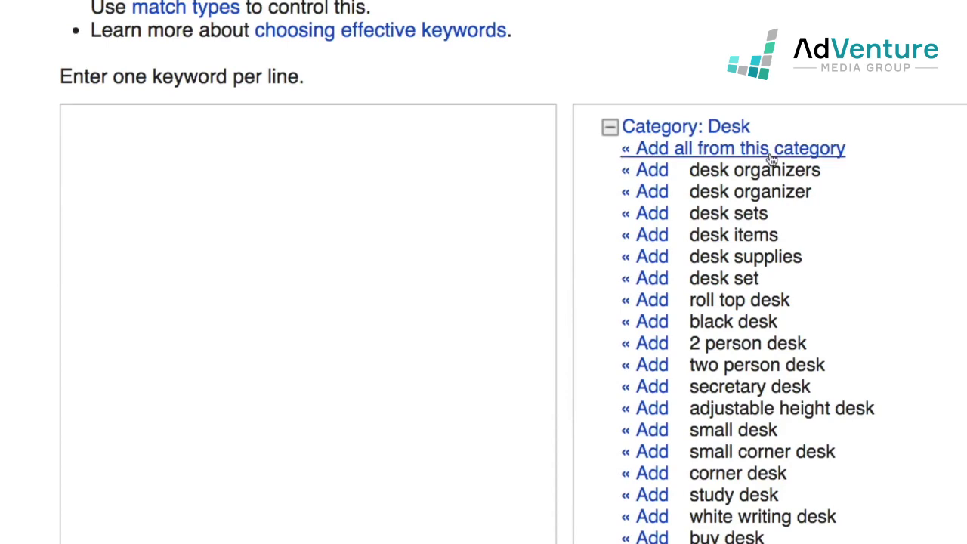
{"action": "left_click", "coordinate": [768, 151]}
{"action": "scroll", "coordinate": [515, 374], "scroll_direction": "down", "scroll_amount": 1}
{"action": "scroll", "coordinate": [516, 375], "scroll_direction": "down", "scroll_amount": 15}
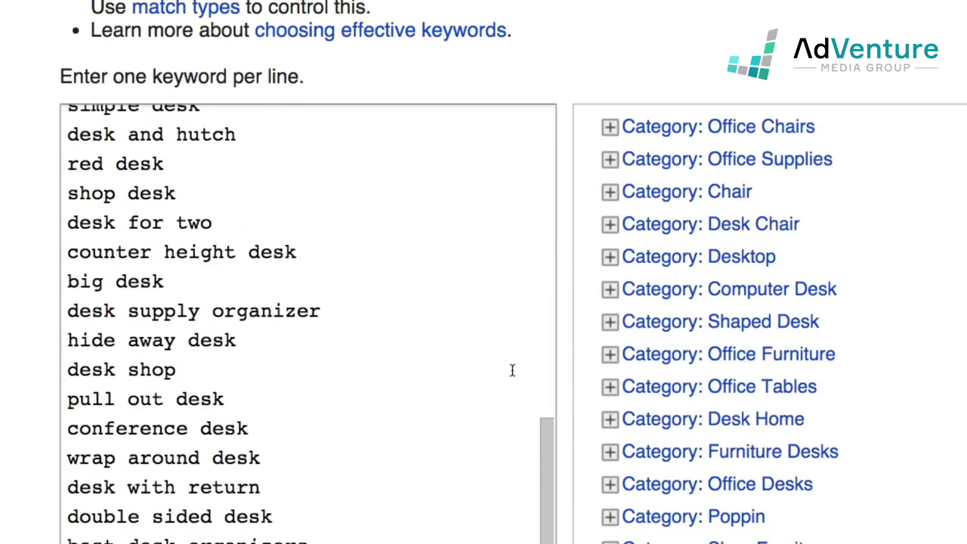
{"action": "scroll", "coordinate": [512, 371], "scroll_direction": "up", "scroll_amount": 5}
{"action": "scroll", "coordinate": [513, 371], "scroll_direction": "up", "scroll_amount": 3}
{"action": "scroll", "coordinate": [512, 370], "scroll_direction": "down", "scroll_amount": 10}
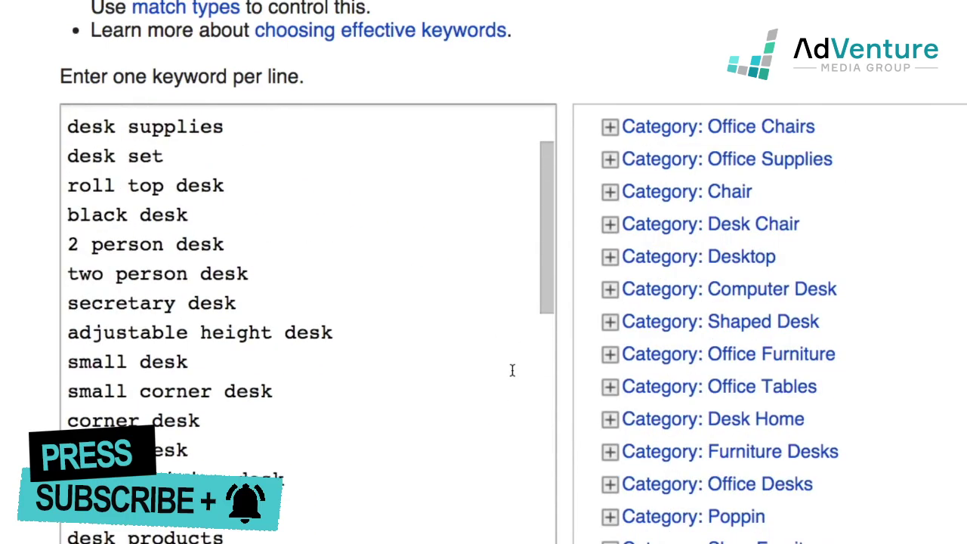
{"action": "scroll", "coordinate": [512, 370], "scroll_direction": "up", "scroll_amount": 2}
{"action": "scroll", "coordinate": [746, 421], "scroll_direction": "down", "scroll_amount": 5}
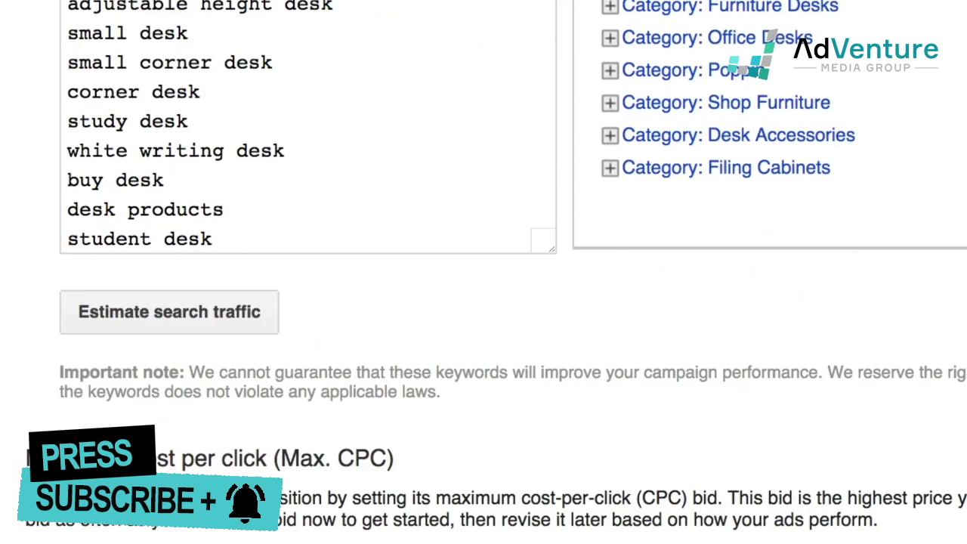
{"action": "scroll", "coordinate": [484, 303], "scroll_direction": "down", "scroll_amount": 4}
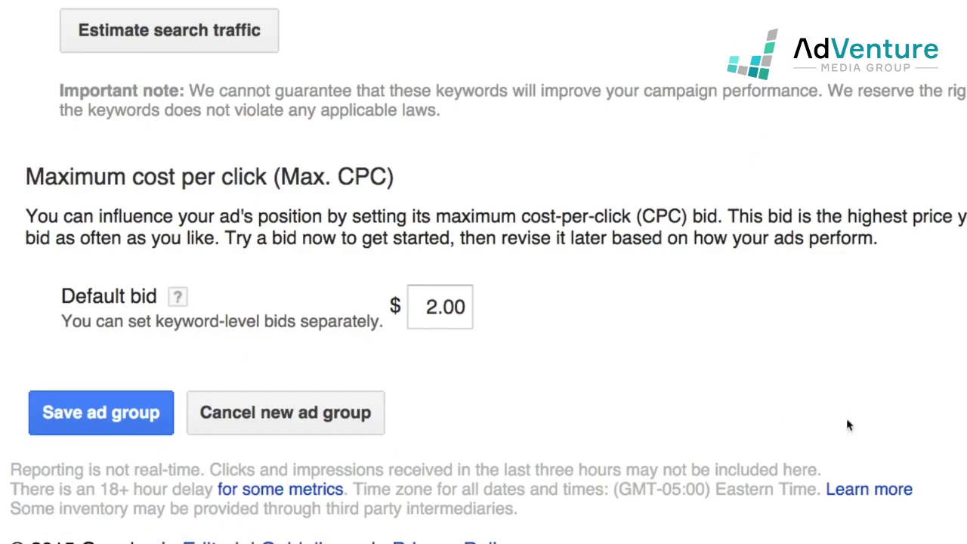
- Try saving the ad group and review the errors it reports
{"action": "left_click", "coordinate": [130, 435]}
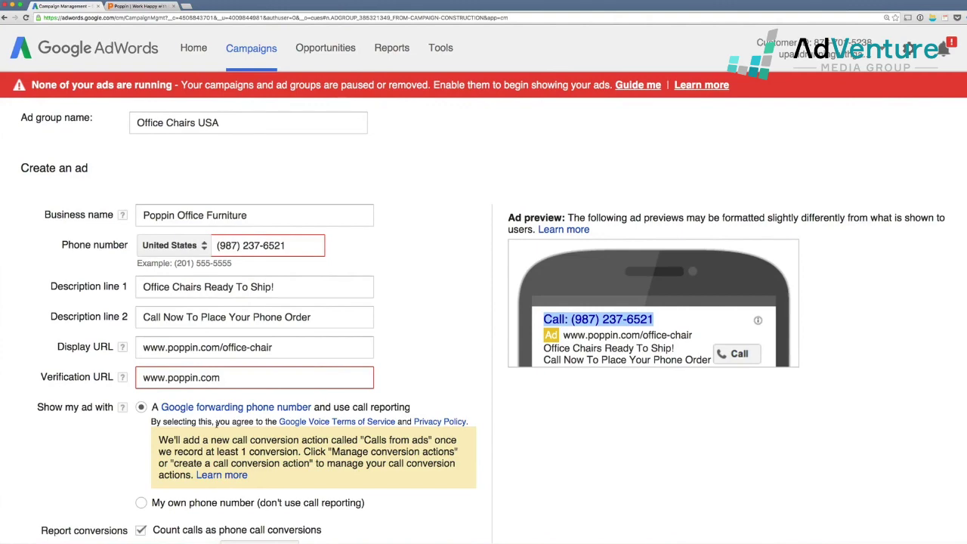
{"action": "scroll", "coordinate": [217, 425], "scroll_direction": "up", "scroll_amount": 3}
{"action": "scroll", "coordinate": [216, 425], "scroll_direction": "down", "scroll_amount": 5}
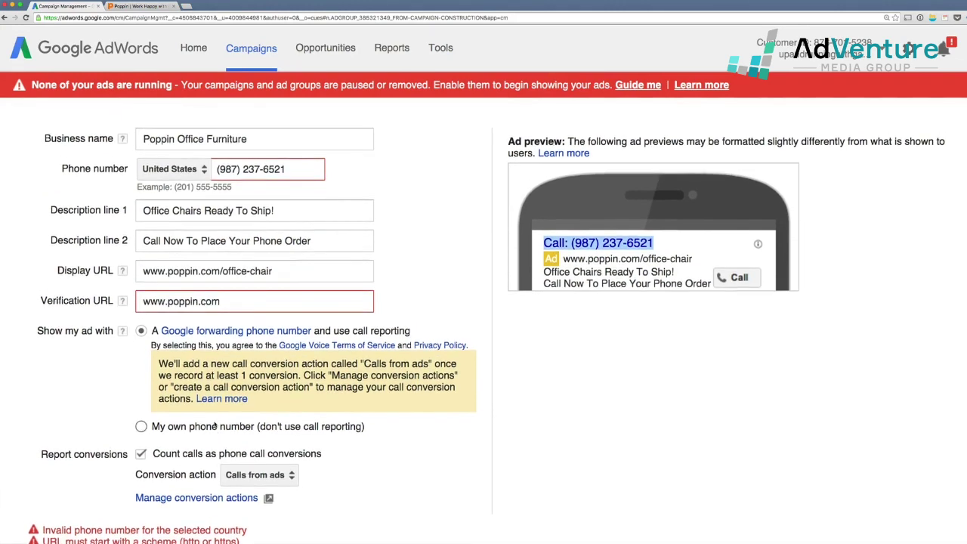
{"action": "scroll", "coordinate": [216, 425], "scroll_direction": "up", "scroll_amount": 4}
{"action": "triple_click", "coordinate": [210, 401]}
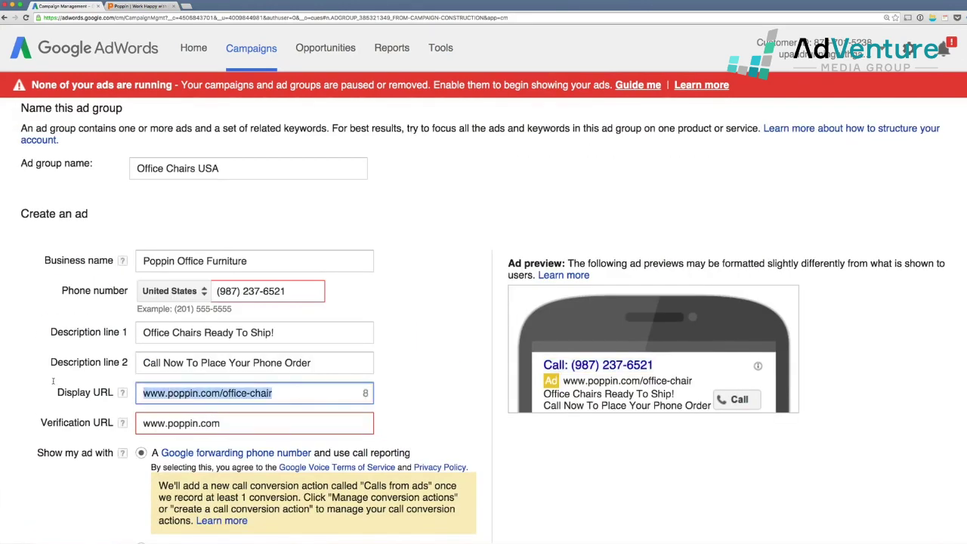
{"action": "left_click", "coordinate": [267, 422]}
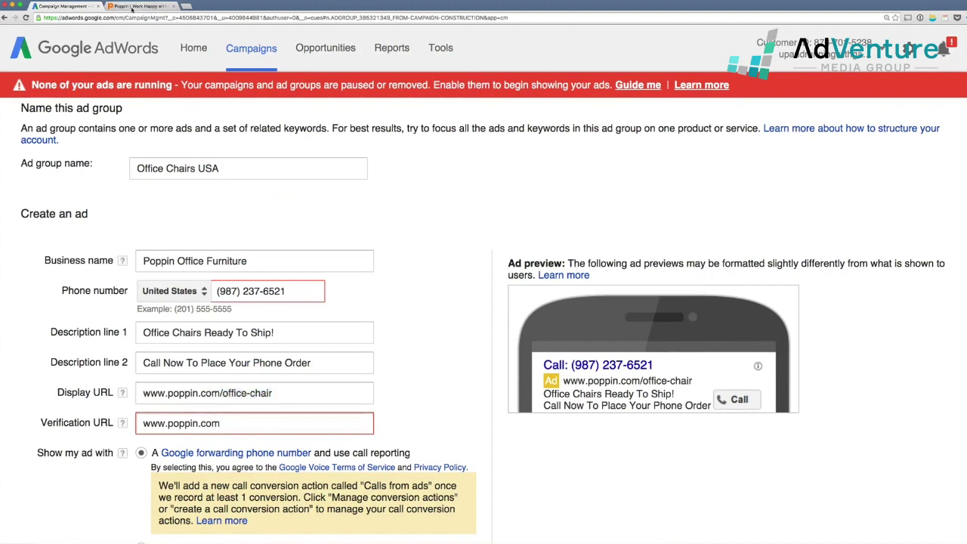
{"action": "left_click", "coordinate": [139, 6]}
{"action": "left_click", "coordinate": [88, 17]}
{"action": "key", "text": "super+c"}
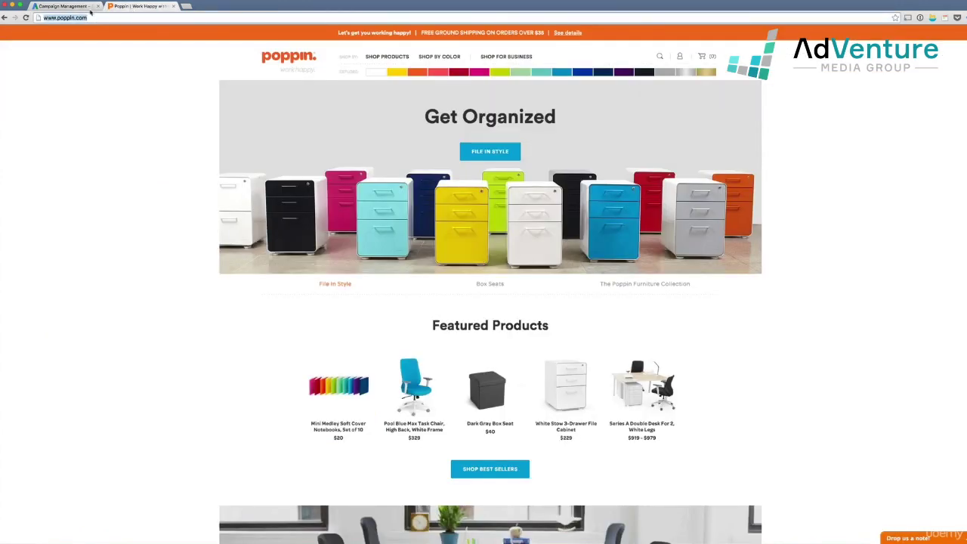
{"action": "left_click", "coordinate": [83, 6]}
{"action": "left_click_drag", "start_coordinate": [221, 423], "coordinate": [117, 414]}
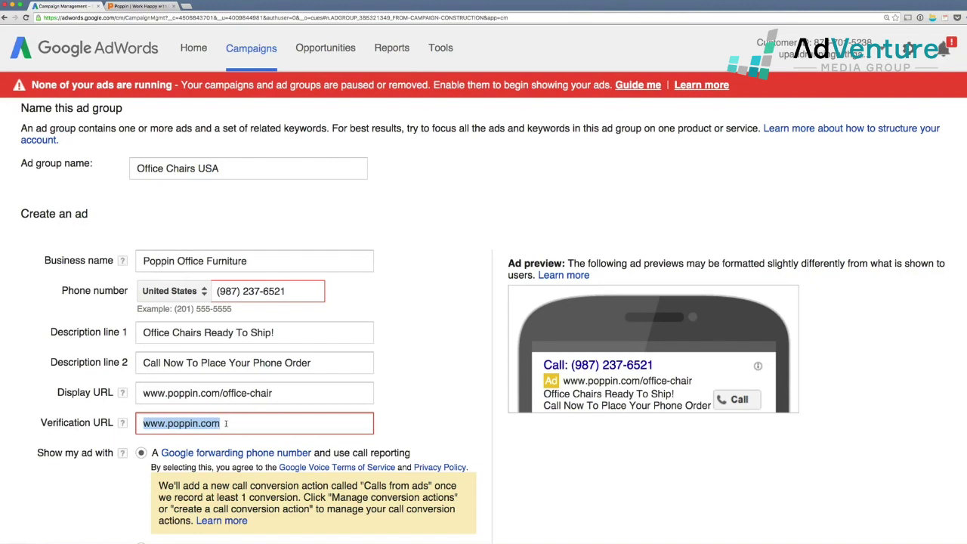
{"action": "key", "text": "super+v"}
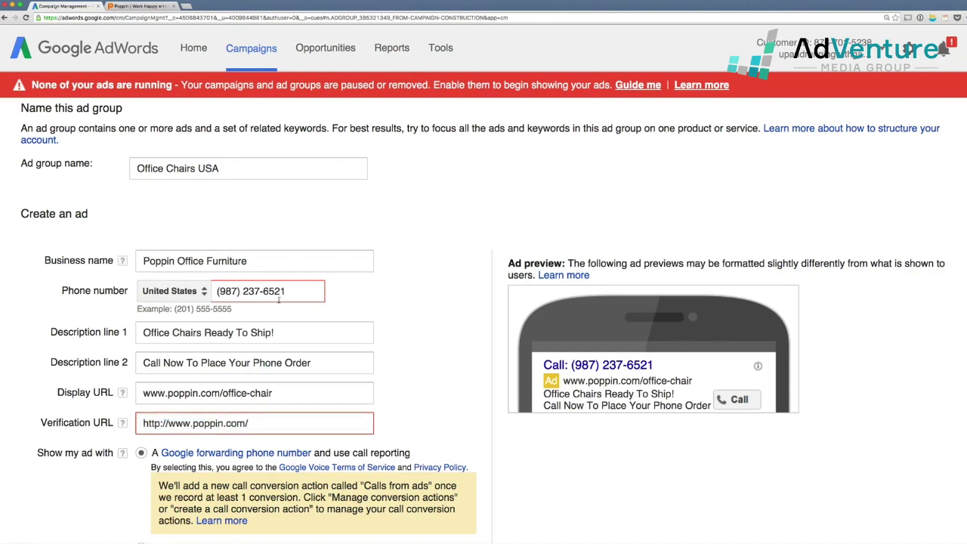
- Change the phone number's area code to 631 and save the Office Chairs USA ad group
{"action": "scroll", "coordinate": [239, 297], "scroll_direction": "up", "scroll_amount": 1}
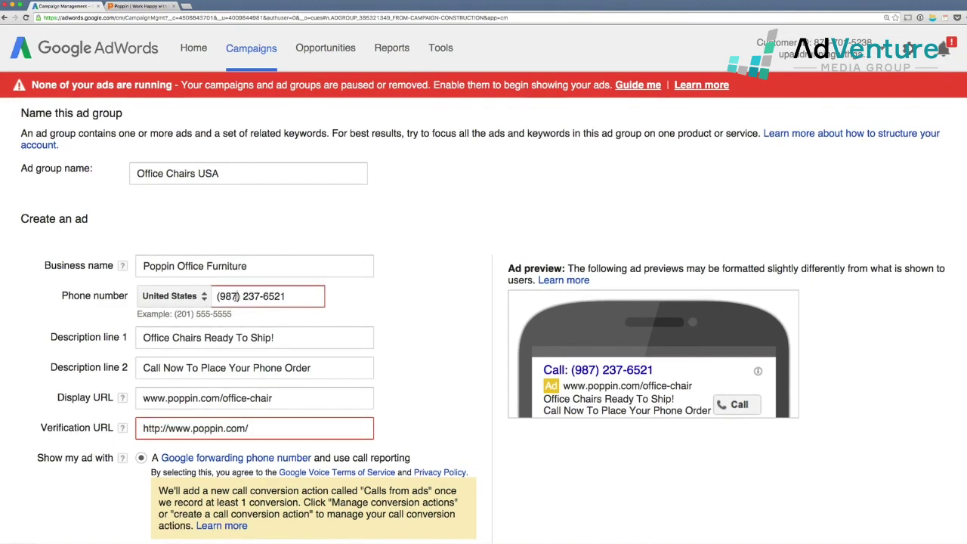
{"action": "key", "text": "BackSpace"}
{"action": "key", "text": "BackSpace"}
{"action": "key", "text": "BackSpace"}
{"action": "type", "text": "631"}
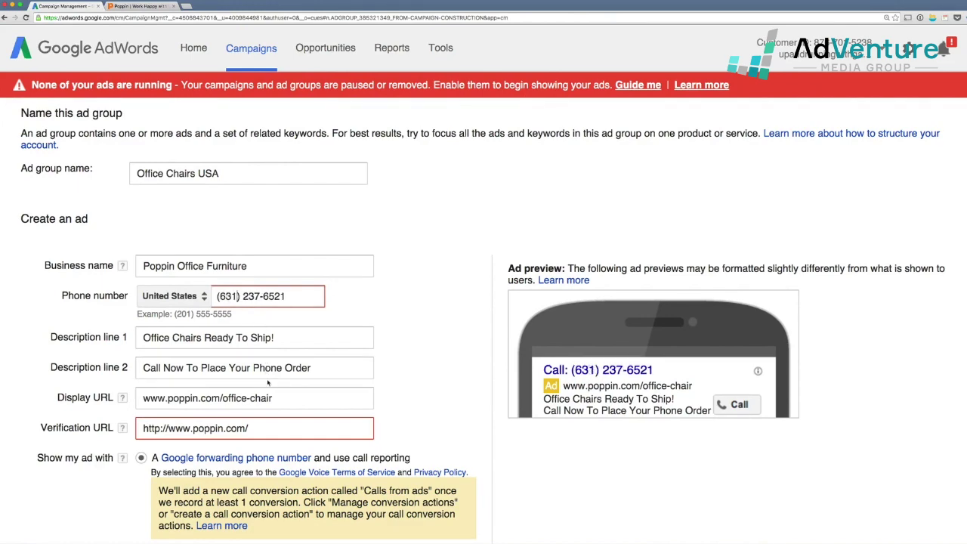
{"action": "scroll", "coordinate": [267, 366], "scroll_direction": "down", "scroll_amount": 10}
{"action": "scroll", "coordinate": [93, 456], "scroll_direction": "down", "scroll_amount": 8}
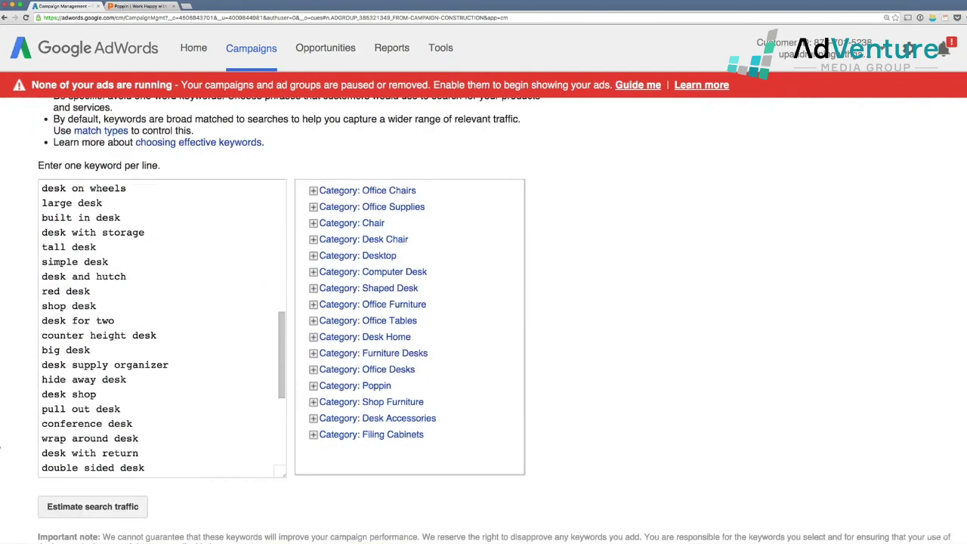
{"action": "left_click", "coordinate": [63, 449]}
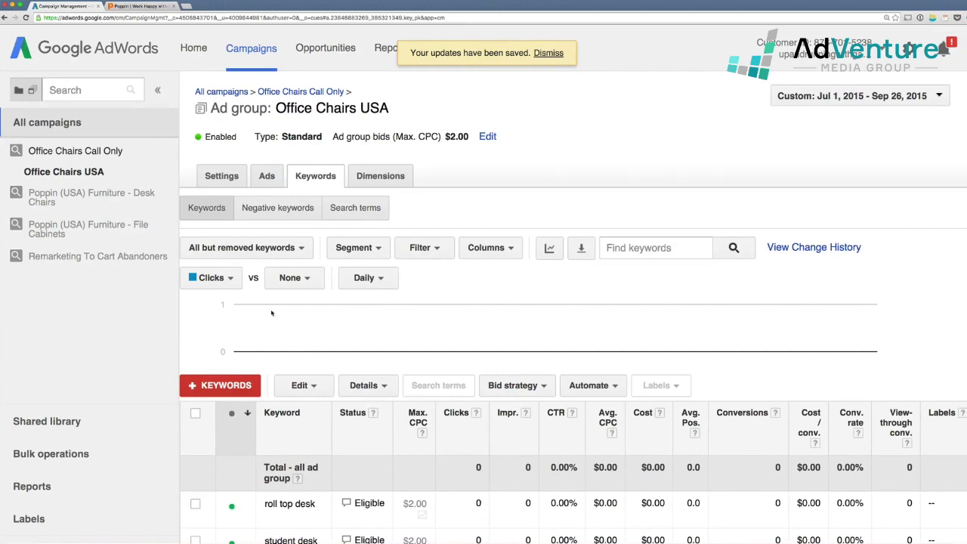
- Set the Office Chairs Call Only campaign's status to Paused in the All campaigns list
{"action": "left_click", "coordinate": [121, 150]}
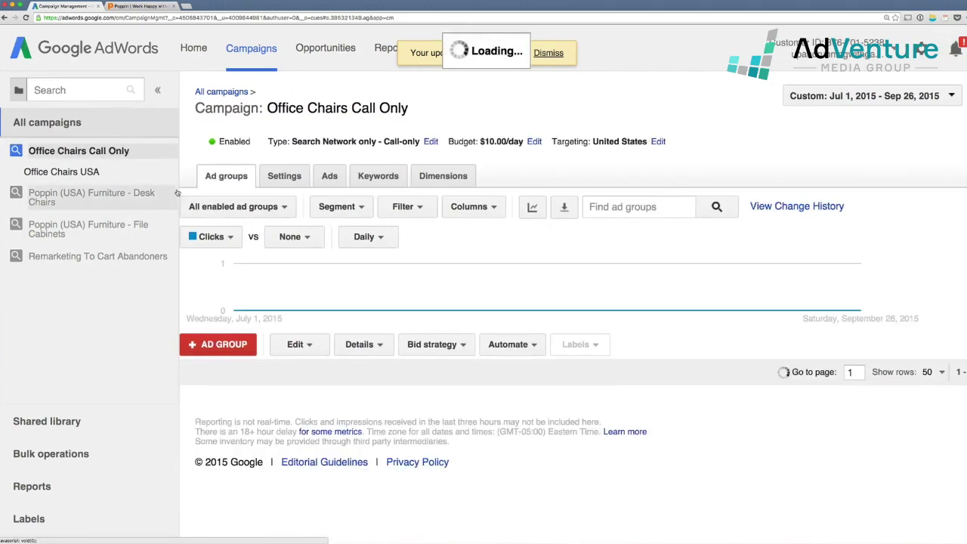
{"action": "left_click", "coordinate": [46, 122]}
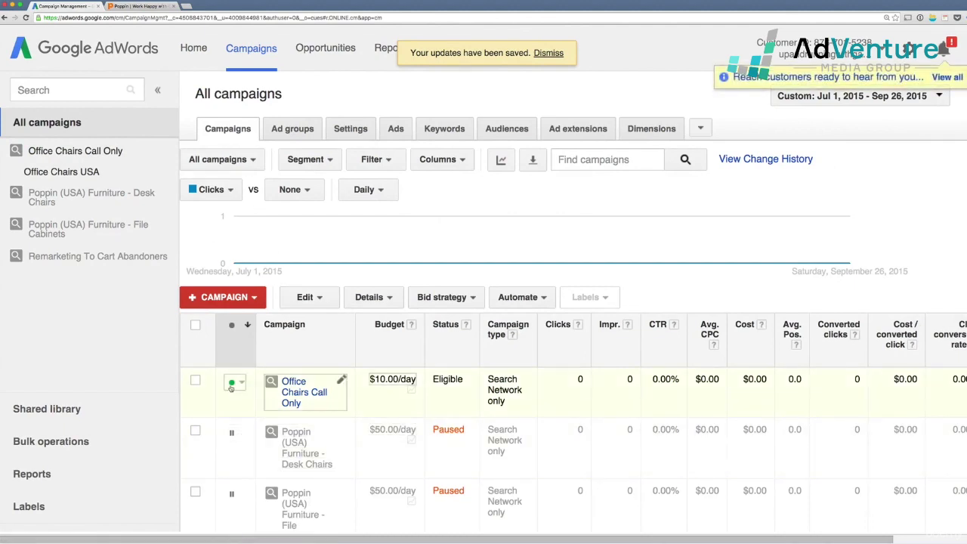
{"action": "left_click", "coordinate": [234, 382]}
{"action": "left_click", "coordinate": [257, 417]}
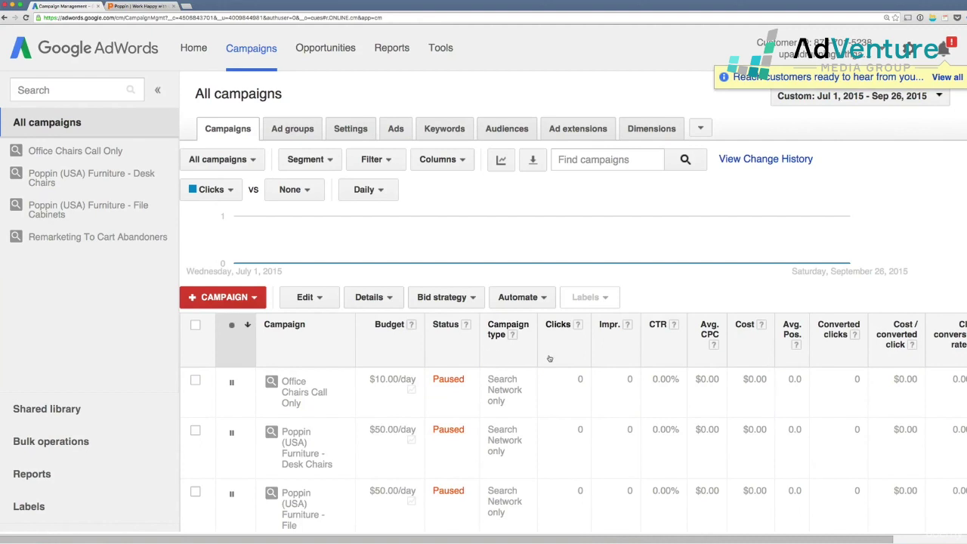
{"action": "scroll", "coordinate": [544, 350], "scroll_direction": "right", "scroll_amount": 2}
{"action": "scroll", "coordinate": [529, 341], "scroll_direction": "left", "scroll_amount": 2}
- Add the Campaign subtype attribute column to the campaigns table and apply it
{"action": "left_click", "coordinate": [438, 160]}
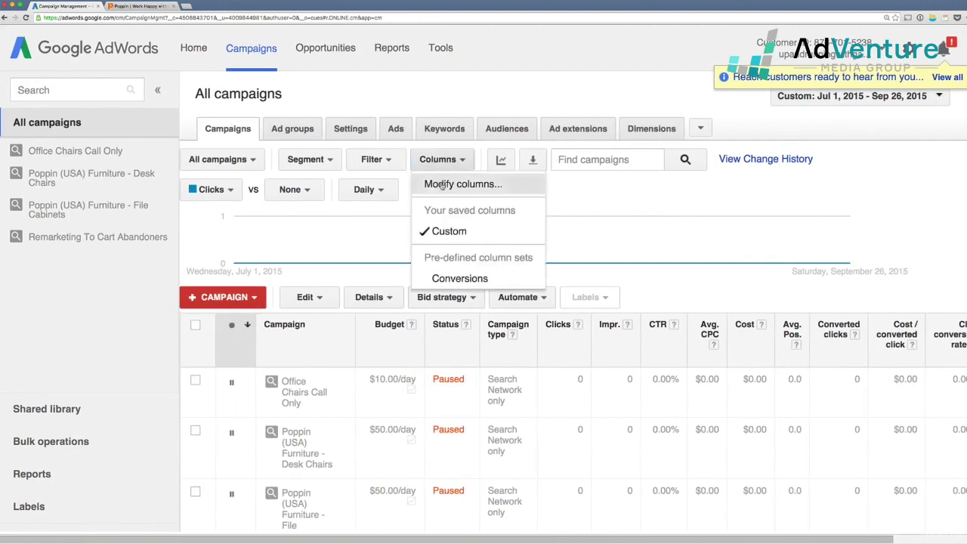
{"action": "left_click", "coordinate": [461, 184]}
{"action": "scroll", "coordinate": [469, 318], "scroll_direction": "down", "scroll_amount": 1}
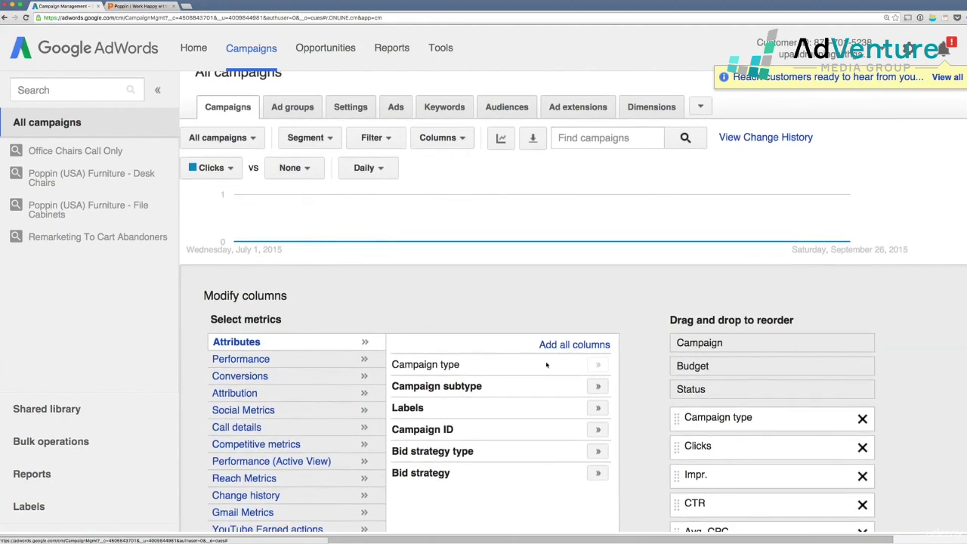
{"action": "left_click", "coordinate": [598, 386]}
{"action": "scroll", "coordinate": [439, 319], "scroll_direction": "down", "scroll_amount": 5}
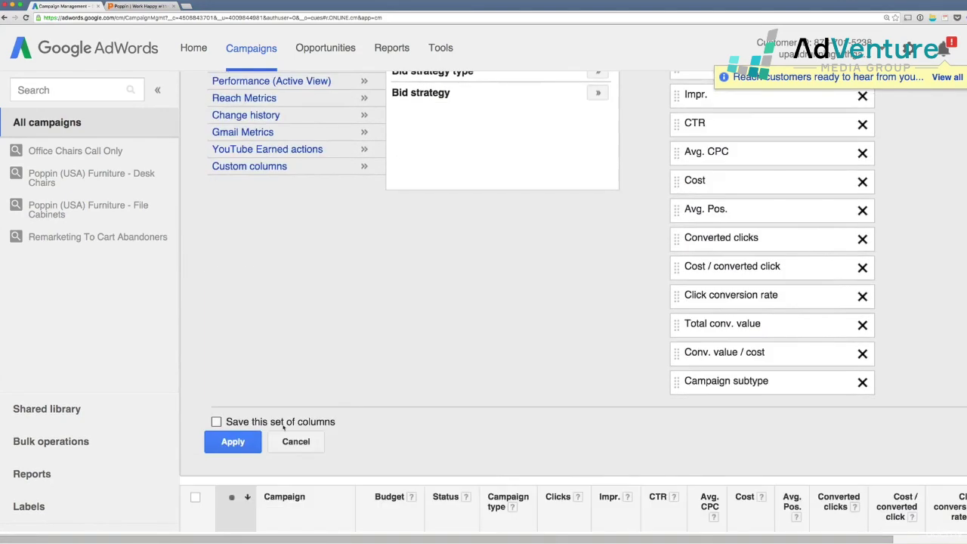
{"action": "left_click", "coordinate": [233, 442]}
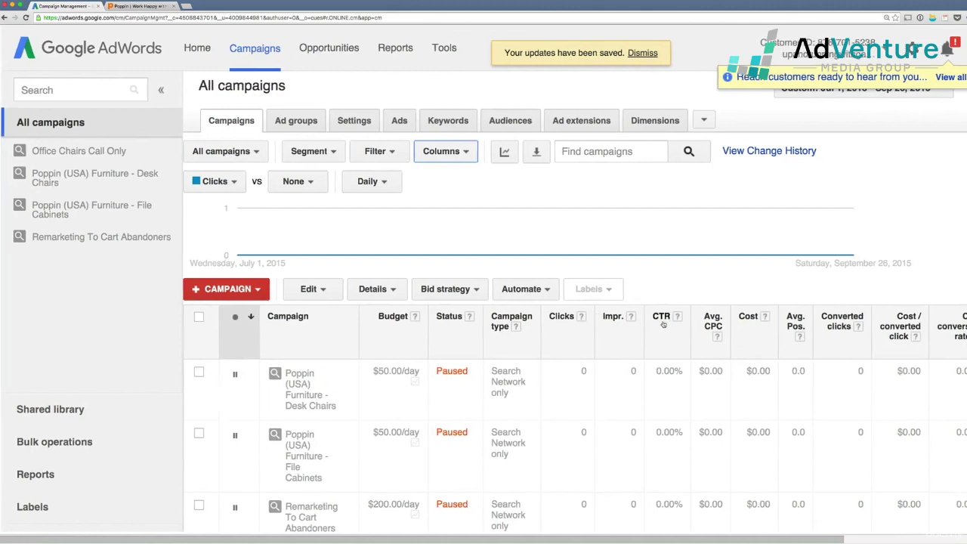
{"action": "scroll", "coordinate": [650, 321], "scroll_direction": "right", "scroll_amount": 4}
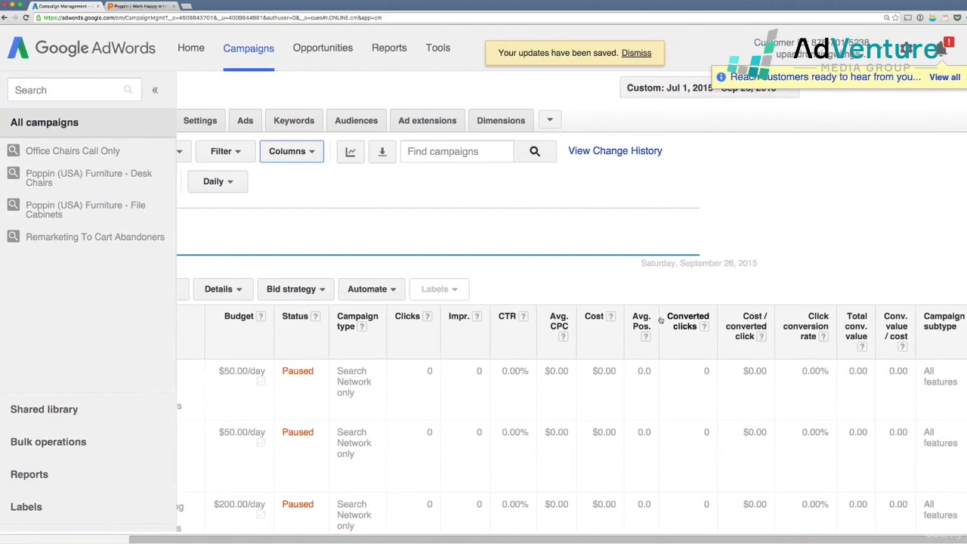
{"action": "scroll", "coordinate": [961, 400], "scroll_direction": "down", "scroll_amount": 2}
{"action": "scroll", "coordinate": [961, 401], "scroll_direction": "down", "scroll_amount": 2}
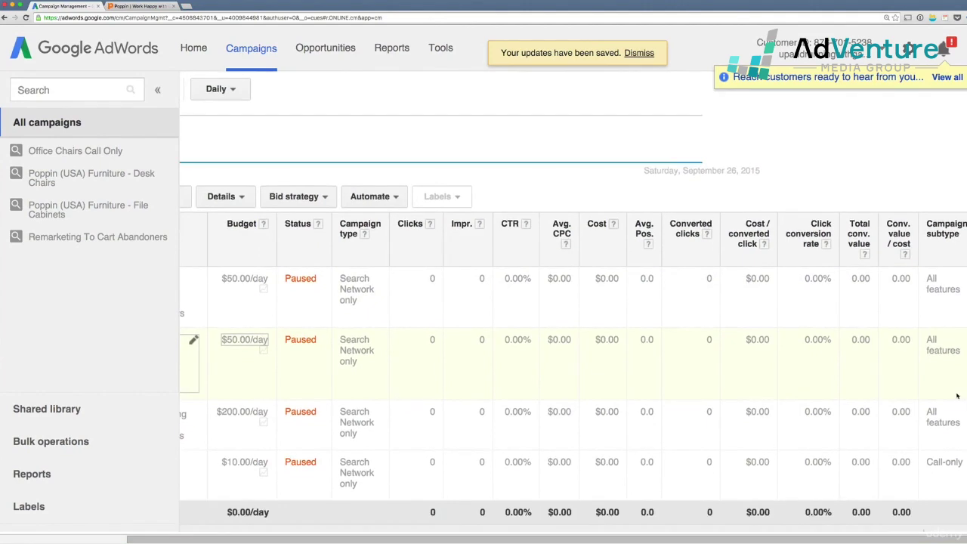
{"action": "left_click_drag", "start_coordinate": [928, 457], "coordinate": [965, 458]}
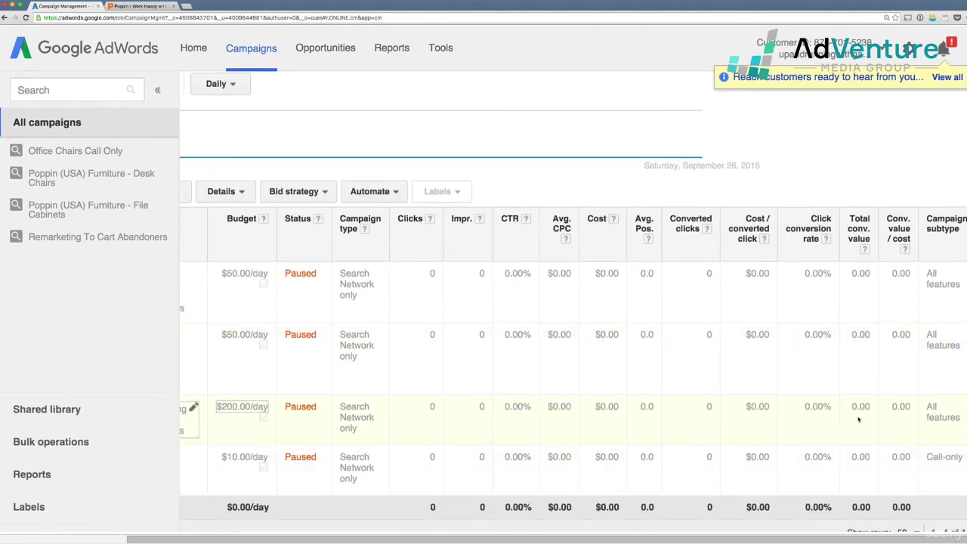
{"action": "scroll", "coordinate": [858, 420], "scroll_direction": "left", "scroll_amount": 3}
{"action": "scroll", "coordinate": [859, 419], "scroll_direction": "left", "scroll_amount": 2}
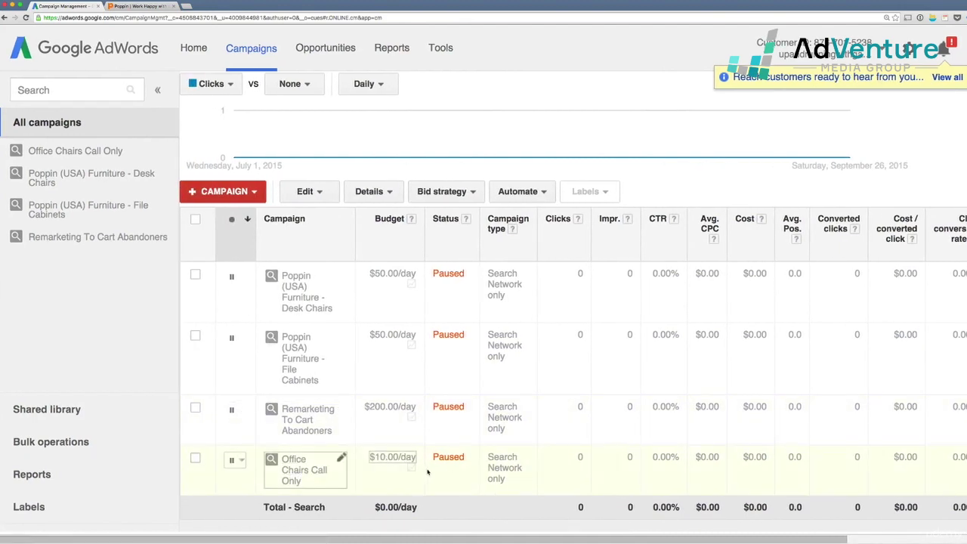
{"action": "scroll", "coordinate": [444, 360], "scroll_direction": "up", "scroll_amount": 3}
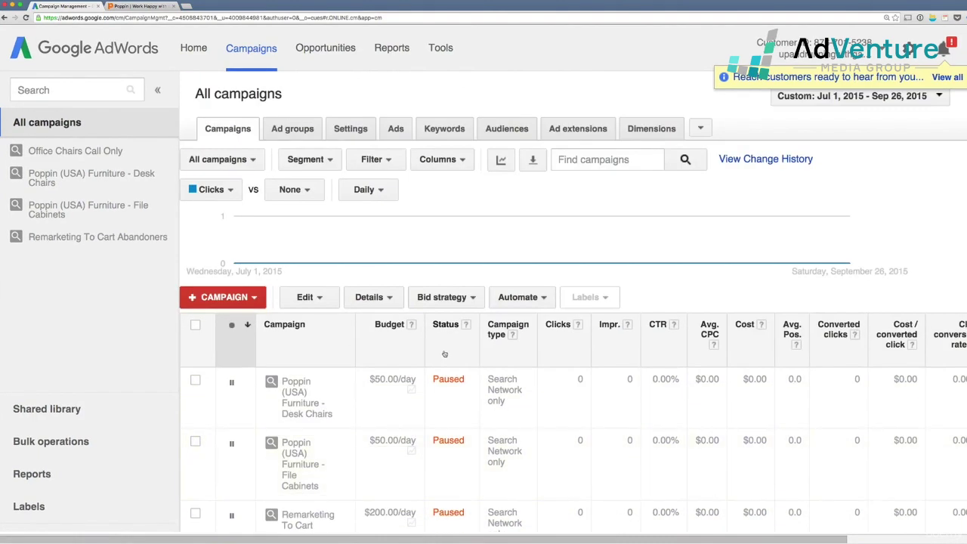
{"action": "scroll", "coordinate": [445, 354], "scroll_direction": "down", "scroll_amount": 3}
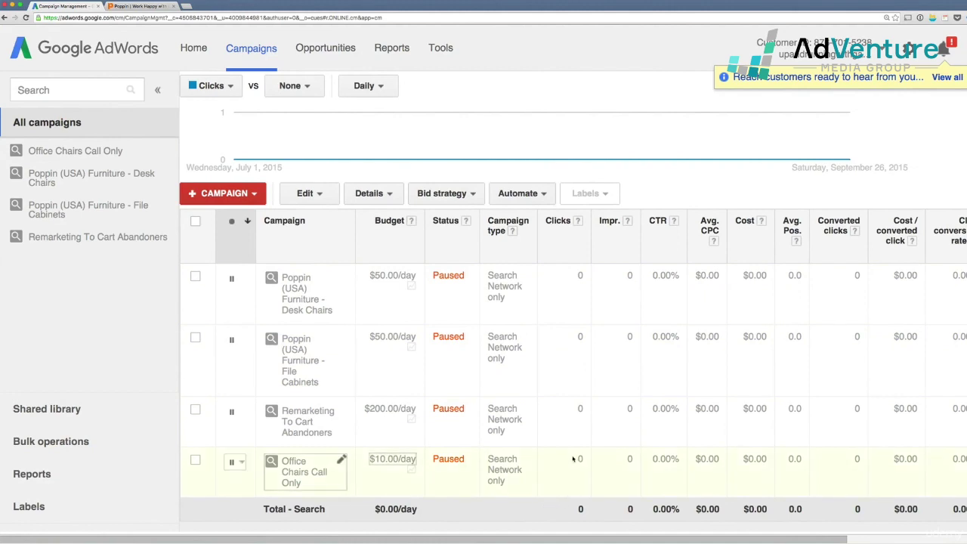
{"action": "left_click_drag", "start_coordinate": [577, 459], "coordinate": [587, 460]}
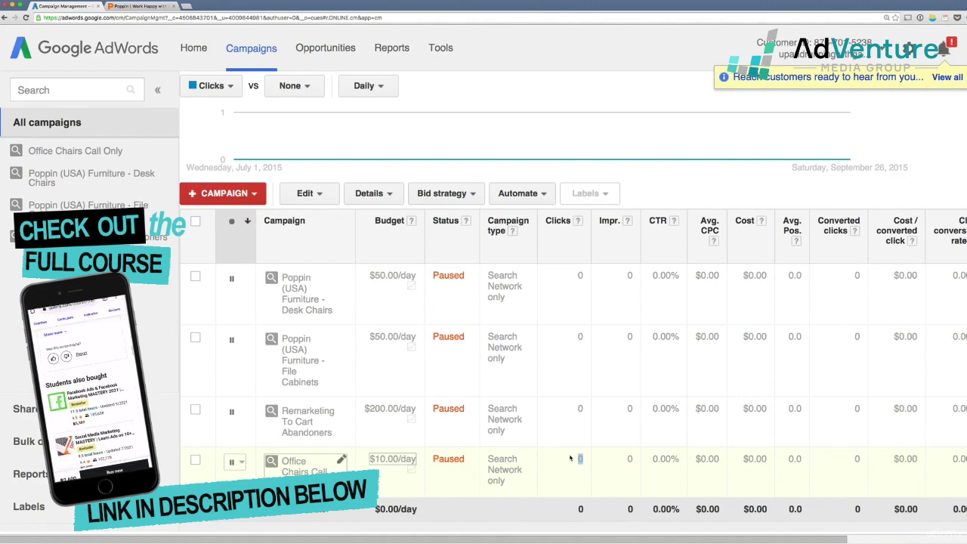
{"action": "scroll", "coordinate": [570, 455], "scroll_direction": "up", "scroll_amount": 1}
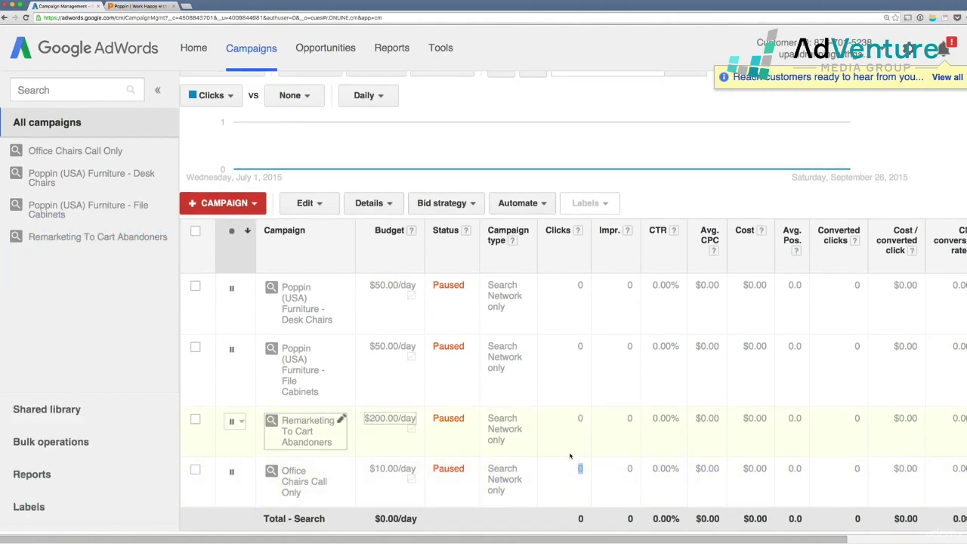
{"action": "scroll", "coordinate": [570, 455], "scroll_direction": "down", "scroll_amount": 1}
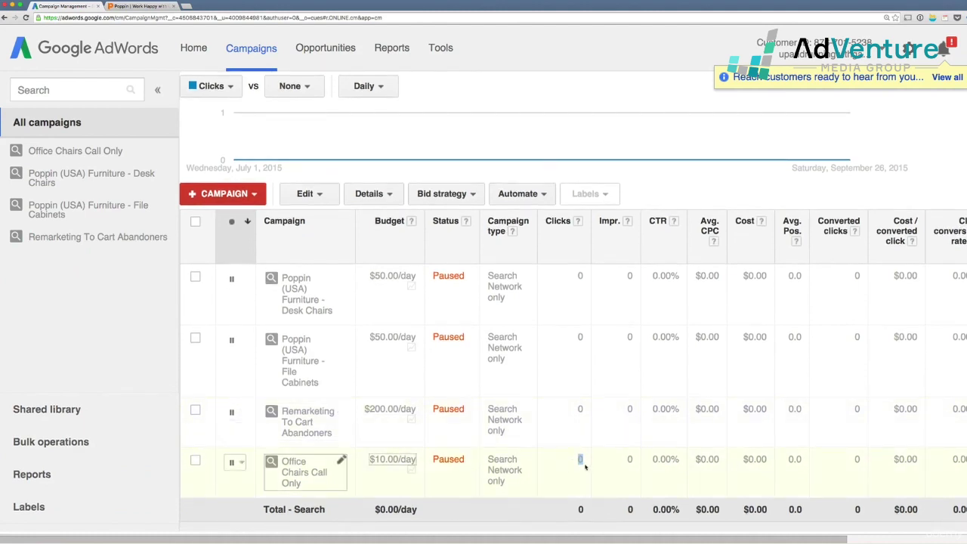
{"action": "scroll", "coordinate": [558, 455], "scroll_direction": "up", "scroll_amount": 1}
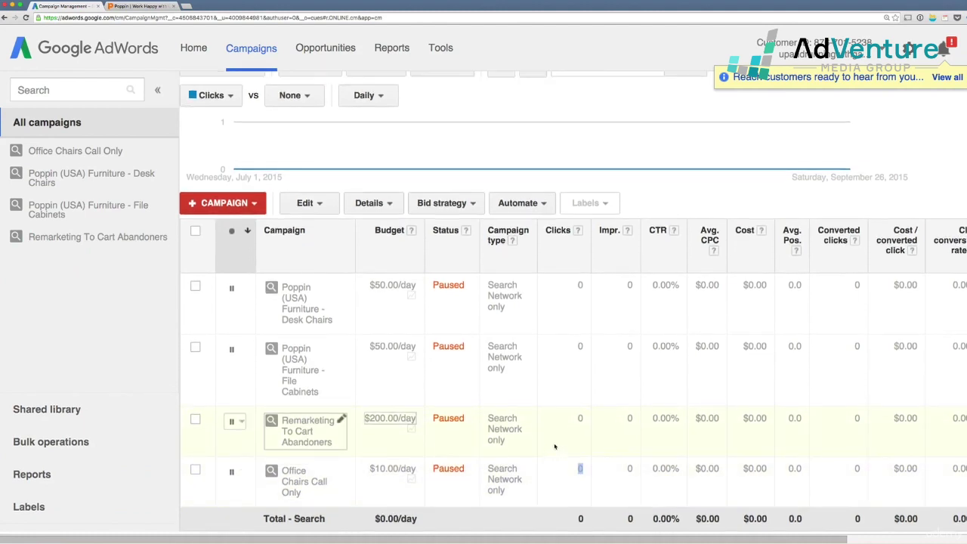
{"action": "scroll", "coordinate": [555, 449], "scroll_direction": "up", "scroll_amount": 4}
{"action": "scroll", "coordinate": [555, 446], "scroll_direction": "up", "scroll_amount": 1}
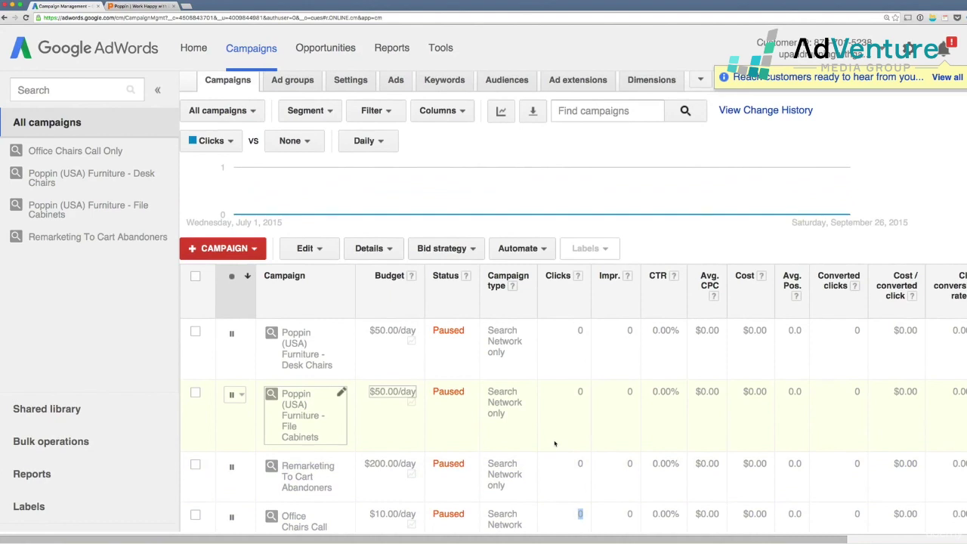
{"action": "scroll", "coordinate": [555, 444], "scroll_direction": "up", "scroll_amount": 3}
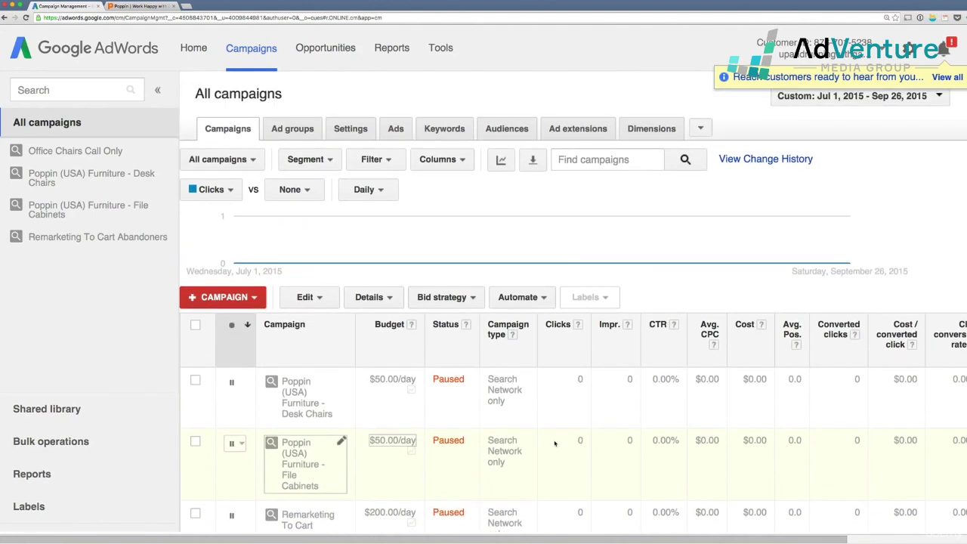
- Check Change History, then go to the Conversions page under Tools
{"action": "left_click", "coordinate": [437, 49]}
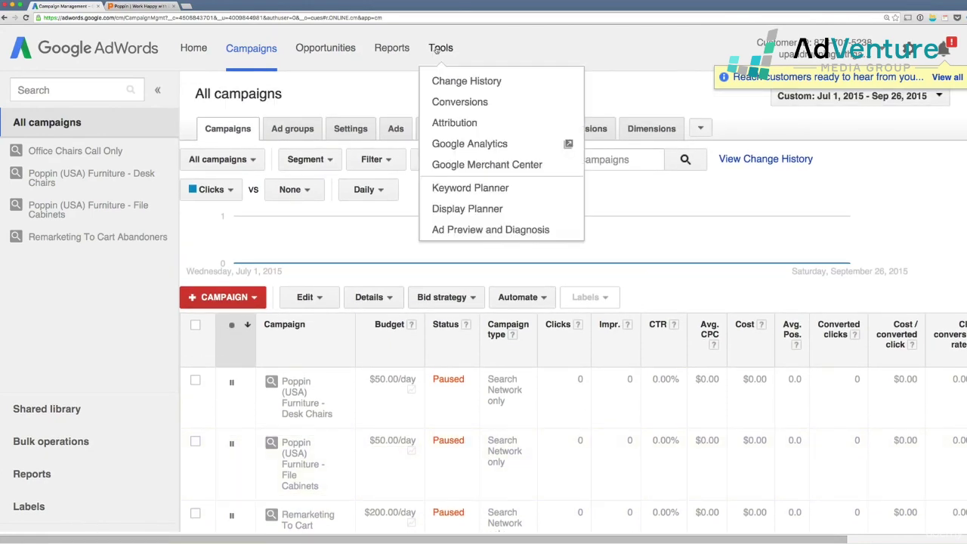
{"action": "left_click", "coordinate": [443, 89]}
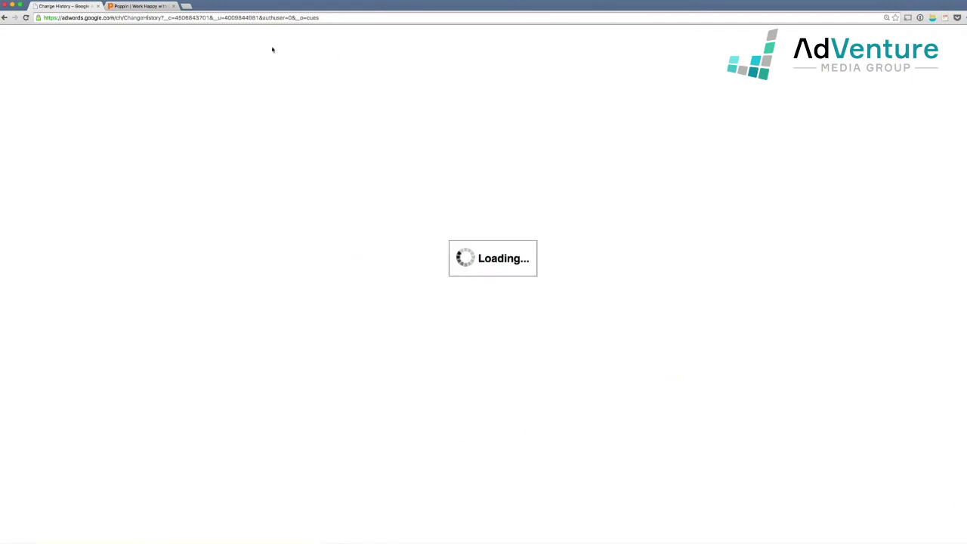
{"action": "left_click", "coordinate": [4, 17]}
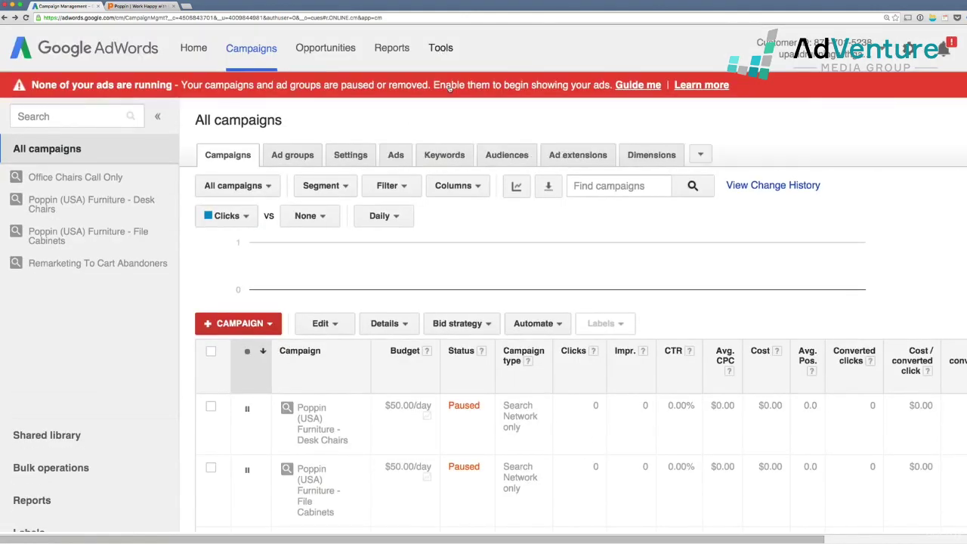
{"action": "left_click", "coordinate": [442, 50]}
{"action": "left_click", "coordinate": [451, 103]}
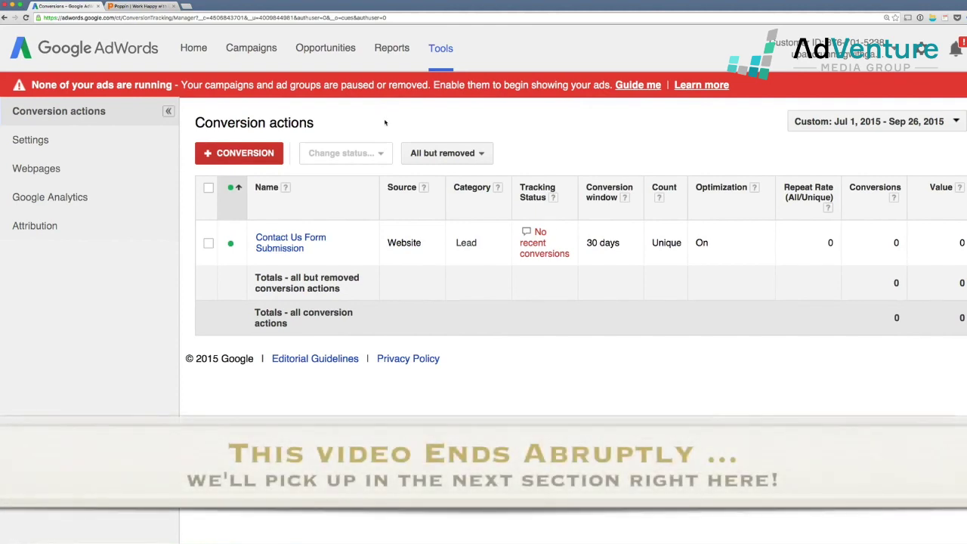
- Start a new conversion action with Phone calls as its source
{"action": "left_click", "coordinate": [259, 155]}
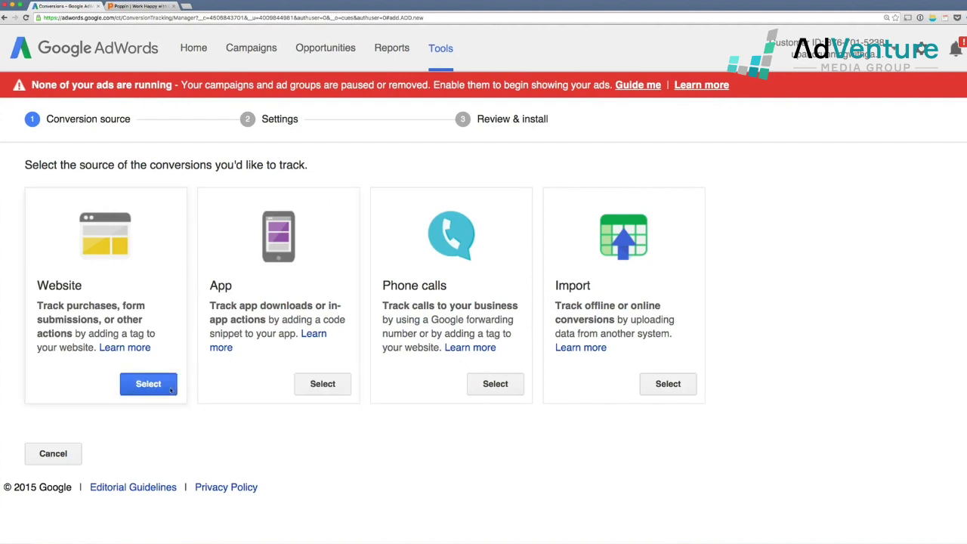
{"action": "left_click", "coordinate": [482, 387]}
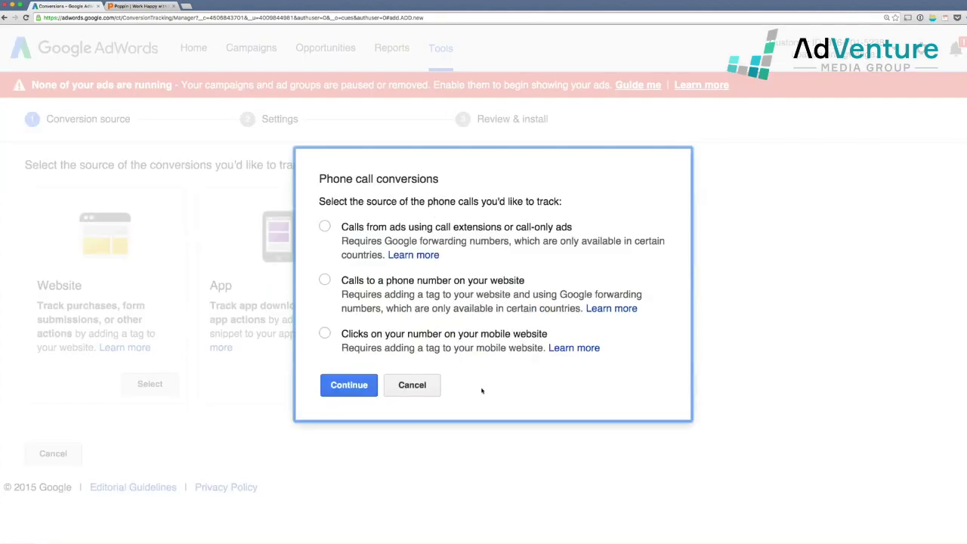
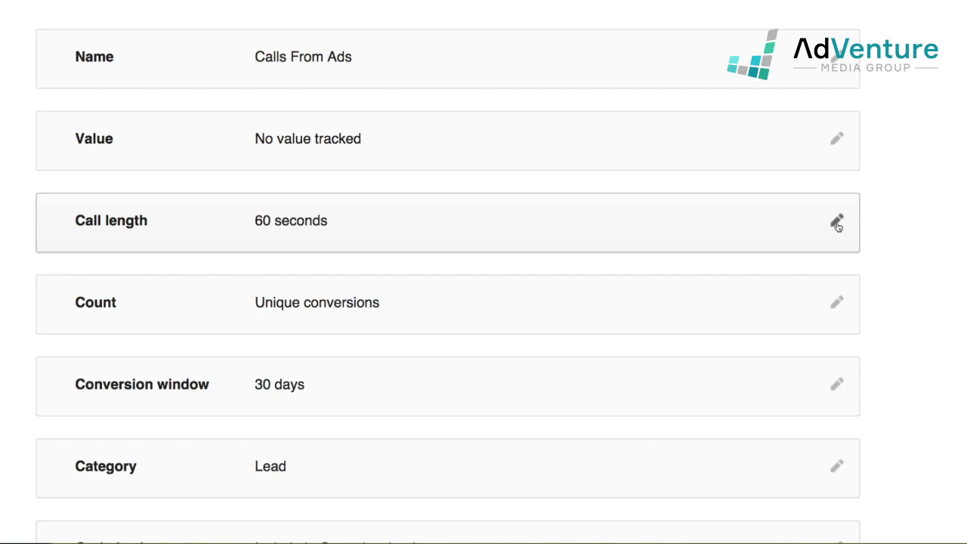
- Change the minimum call length from 60 to 120 seconds
{"action": "left_click", "coordinate": [837, 224]}
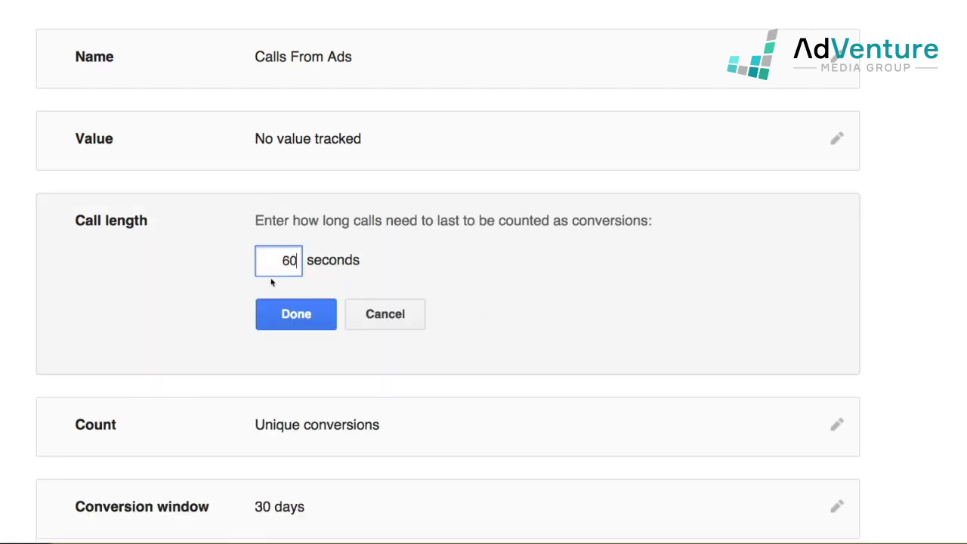
{"action": "left_click_drag", "start_coordinate": [296, 260], "coordinate": [273, 258]}
{"action": "type", "text": "102"}
{"action": "key", "text": "BackSpace"}
{"action": "key", "text": "BackSpace"}
{"action": "type", "text": "20"}
{"action": "left_click", "coordinate": [282, 324]}
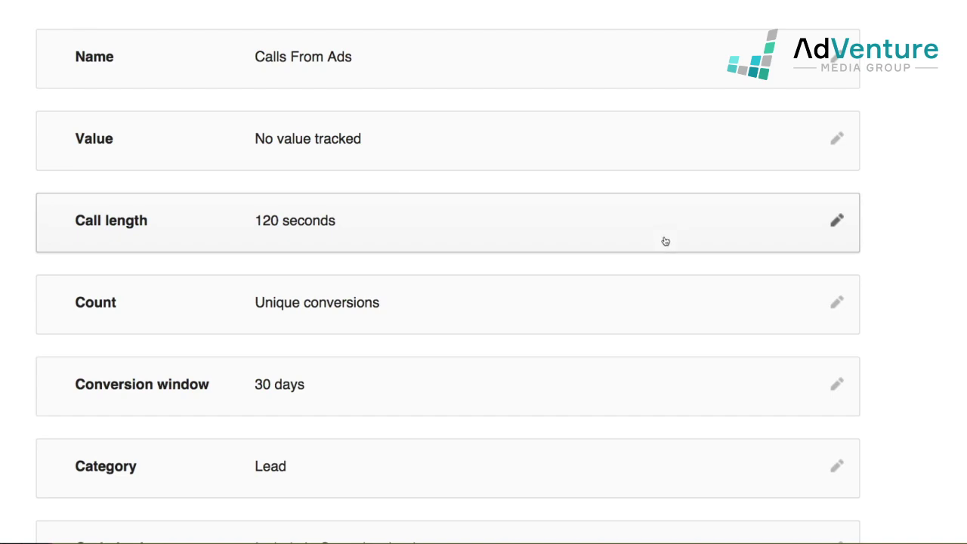
- Keep the count setting on unique conversions
{"action": "left_click", "coordinate": [838, 304]}
{"action": "scroll", "coordinate": [501, 285], "scroll_direction": "down", "scroll_amount": 2}
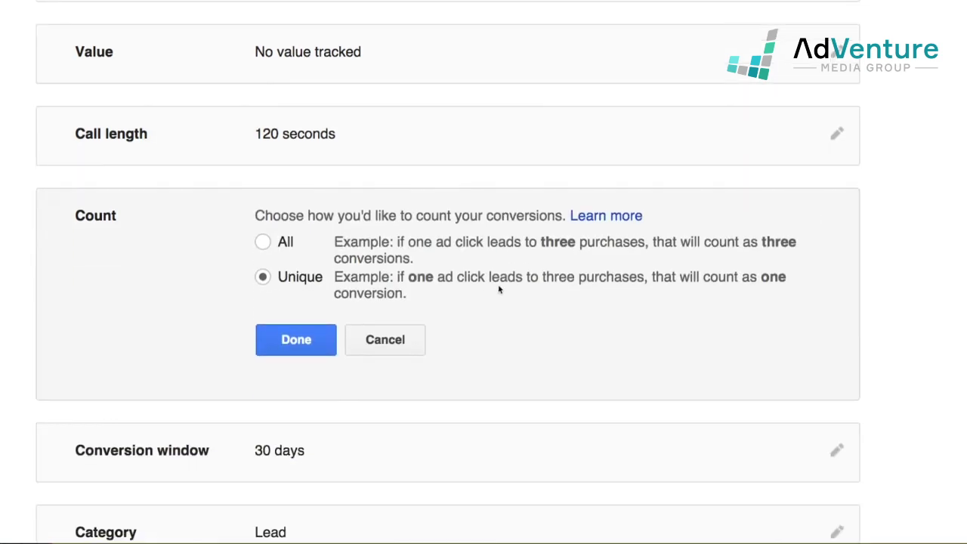
{"action": "left_click", "coordinate": [280, 344]}
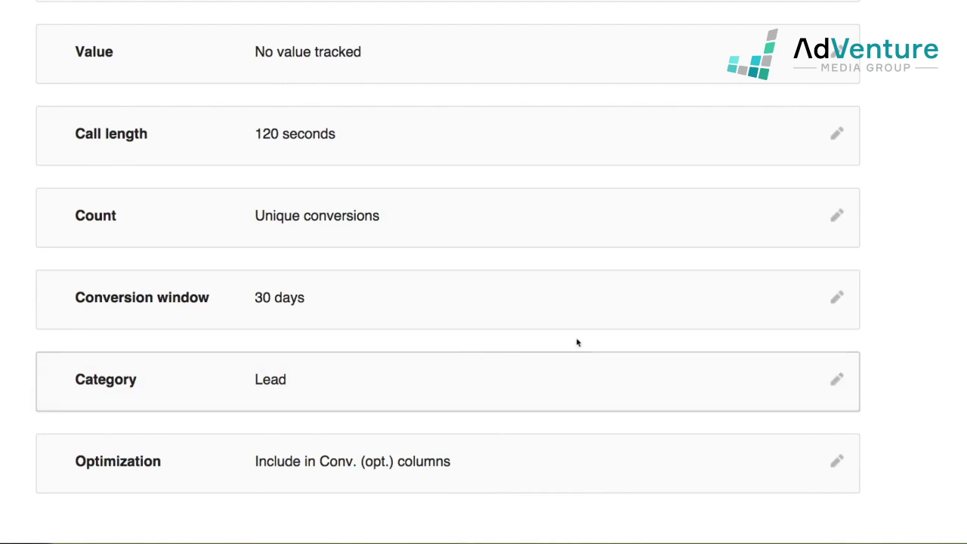
- Set the conversion category to Other and save the Calls From Ads conversion action
{"action": "scroll", "coordinate": [758, 307], "scroll_direction": "down", "scroll_amount": 1}
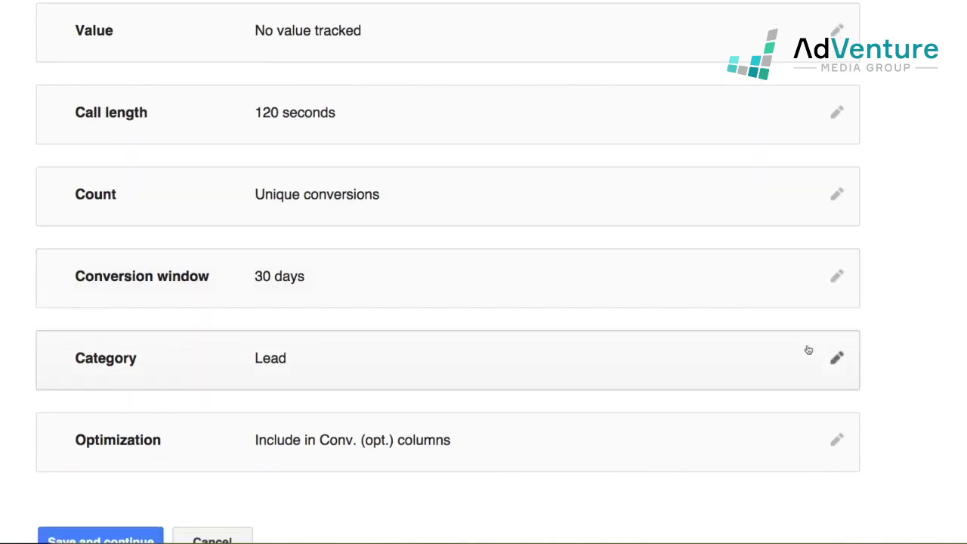
{"action": "left_click", "coordinate": [815, 361]}
{"action": "scroll", "coordinate": [501, 287], "scroll_direction": "down", "scroll_amount": 3}
{"action": "left_click", "coordinate": [304, 214]}
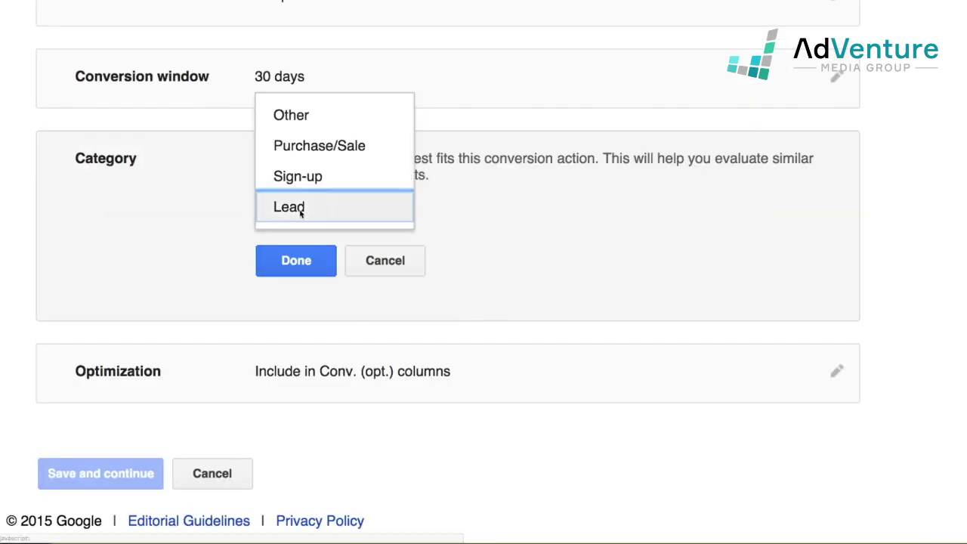
{"action": "left_click", "coordinate": [318, 115]}
{"action": "left_click", "coordinate": [302, 261]}
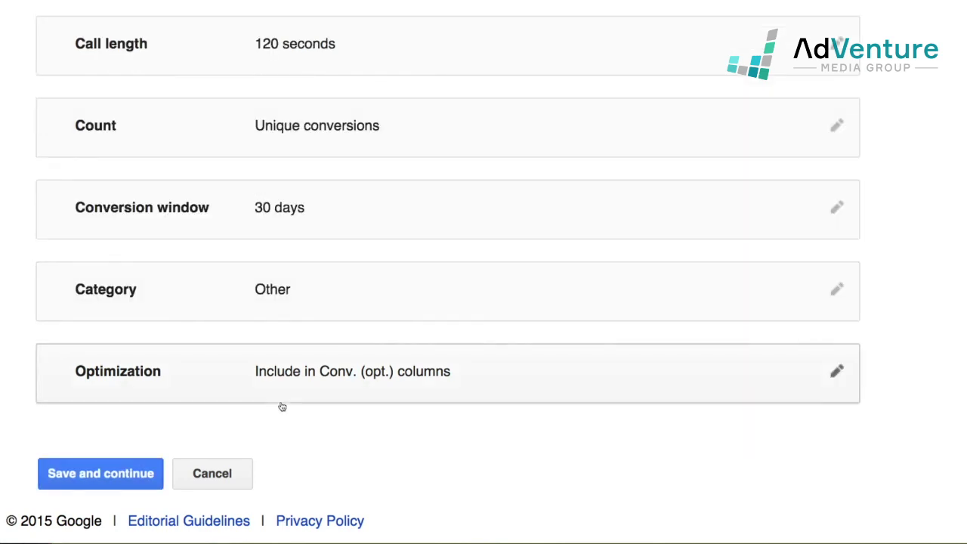
{"action": "left_click", "coordinate": [97, 475]}
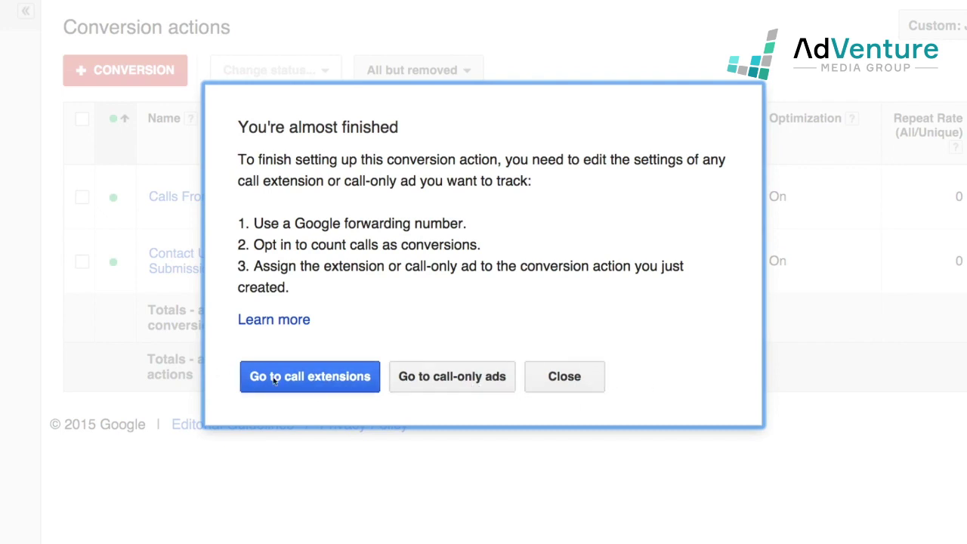
- Close the 'You're almost finished' notice to return to the conversion actions list
{"action": "left_click", "coordinate": [592, 377]}
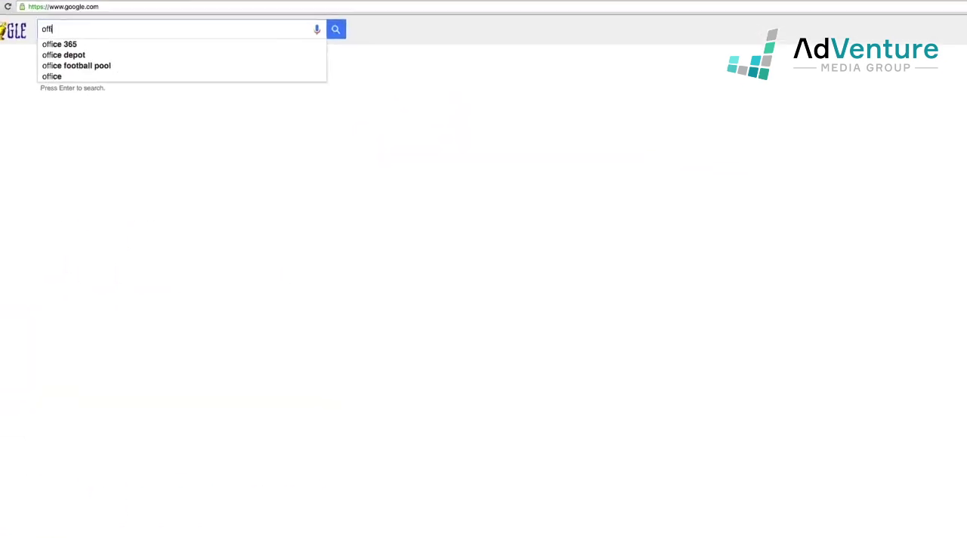
- Search Google for office furniture for sale, enlarge the page and scan the results
{"action": "type", "text": "ce f"}
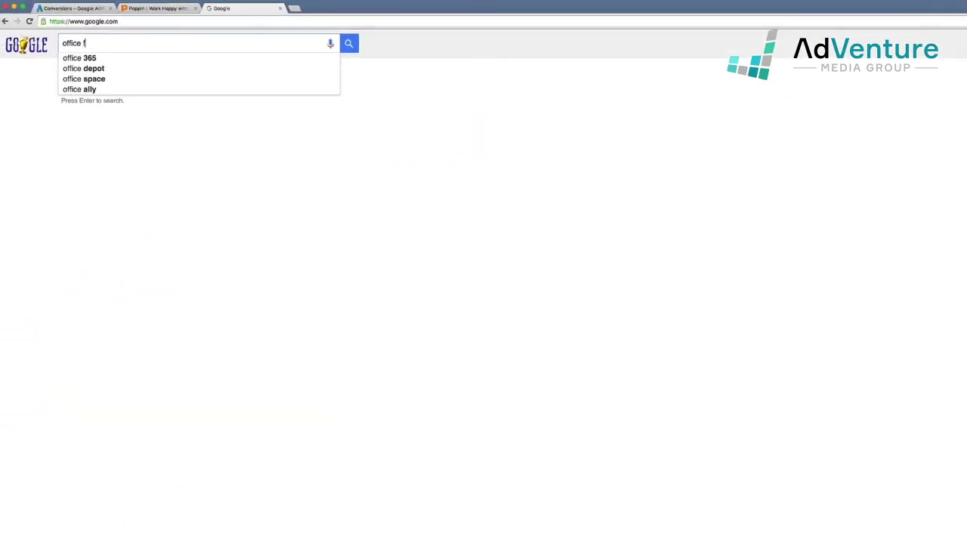
{"action": "type", "text": "urn"}
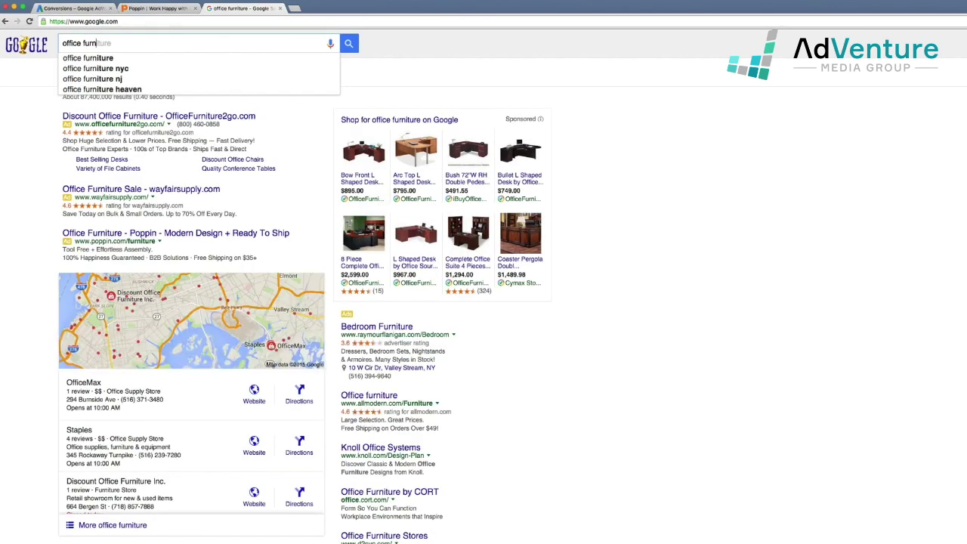
{"action": "type", "text": "iture for sale"}
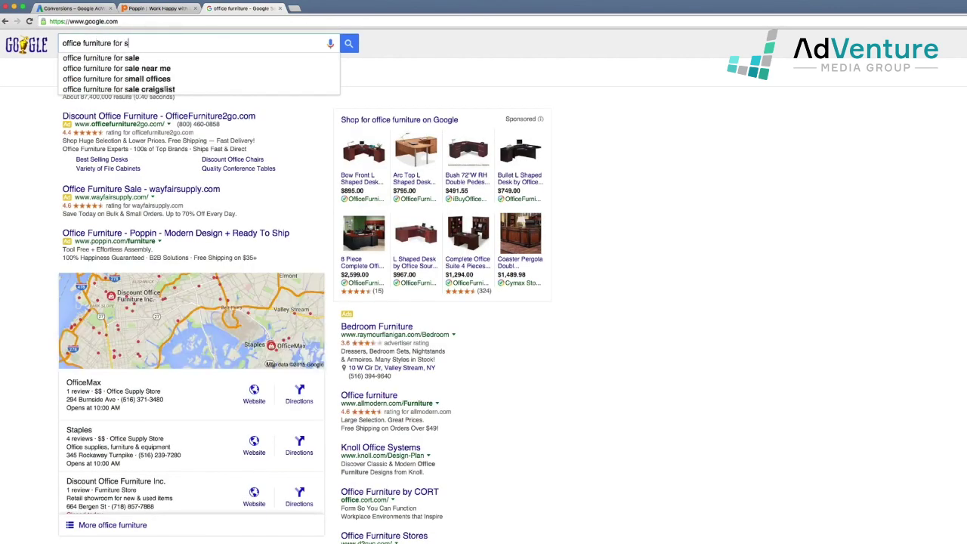
{"action": "key", "text": "Return"}
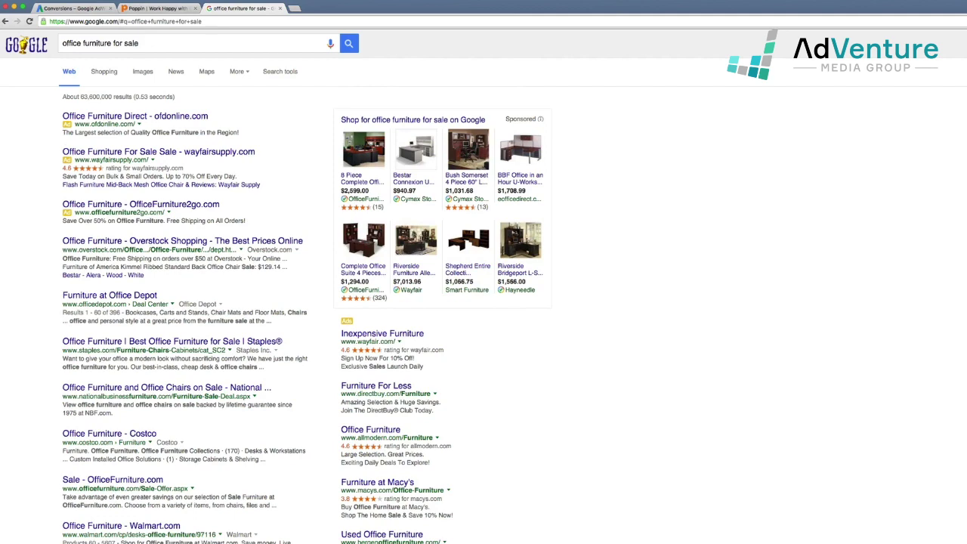
{"action": "key", "text": "super+plus"}
{"action": "key", "text": "super+plus"}
{"action": "key", "text": "super+plus"}
{"action": "key", "text": "super+plus"}
{"action": "key", "text": "super+plus"}
{"action": "key", "text": "super+plus"}
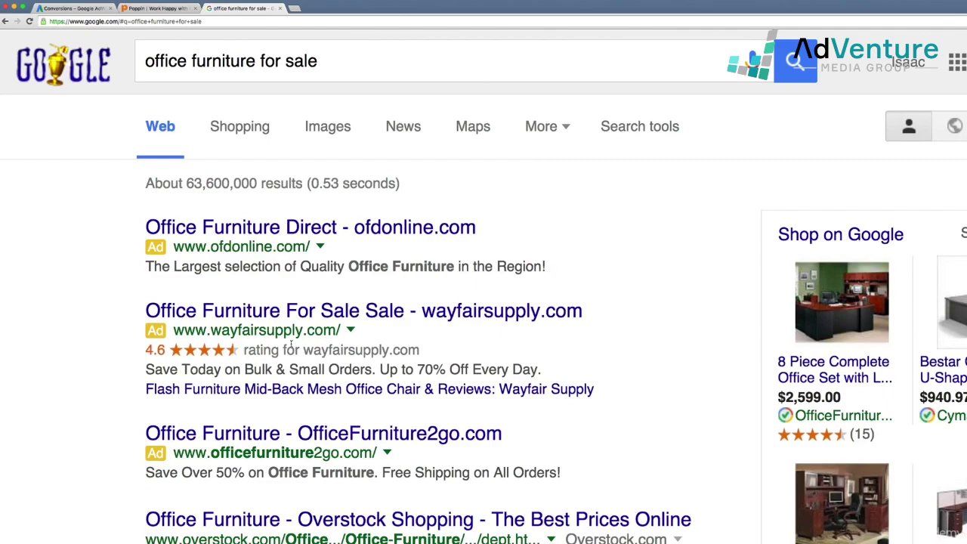
{"action": "scroll", "coordinate": [574, 353], "scroll_direction": "down", "scroll_amount": 4}
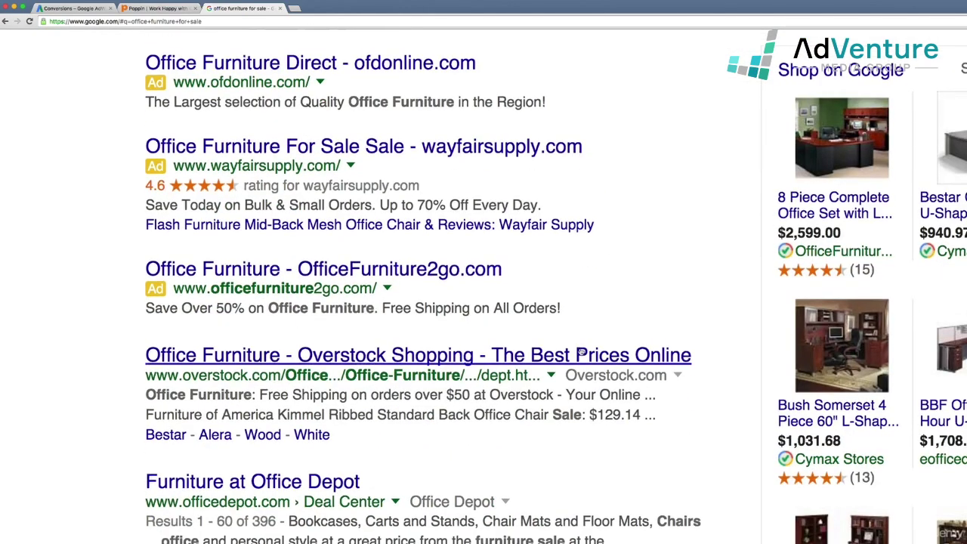
{"action": "scroll", "coordinate": [601, 342], "scroll_direction": "down", "scroll_amount": 12}
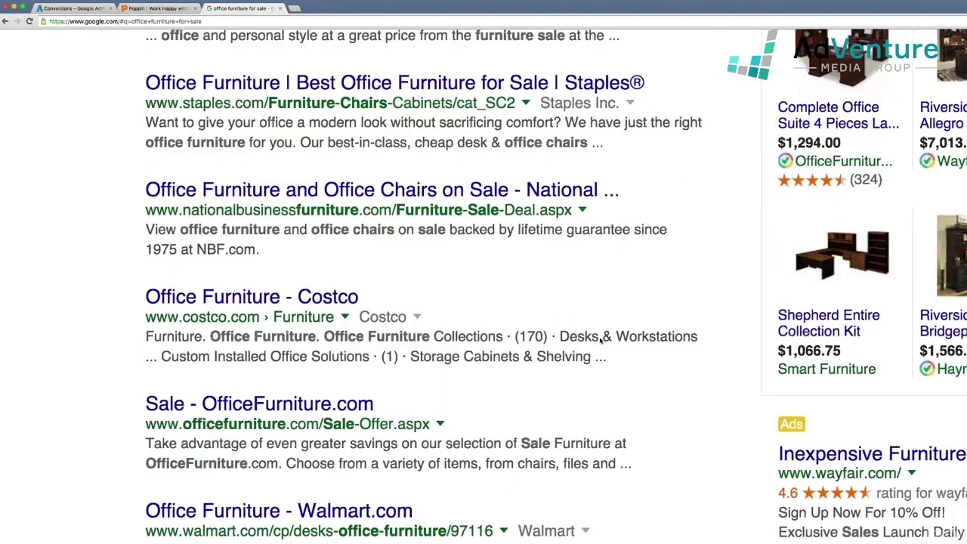
{"action": "scroll", "coordinate": [601, 342], "scroll_direction": "down", "scroll_amount": 7}
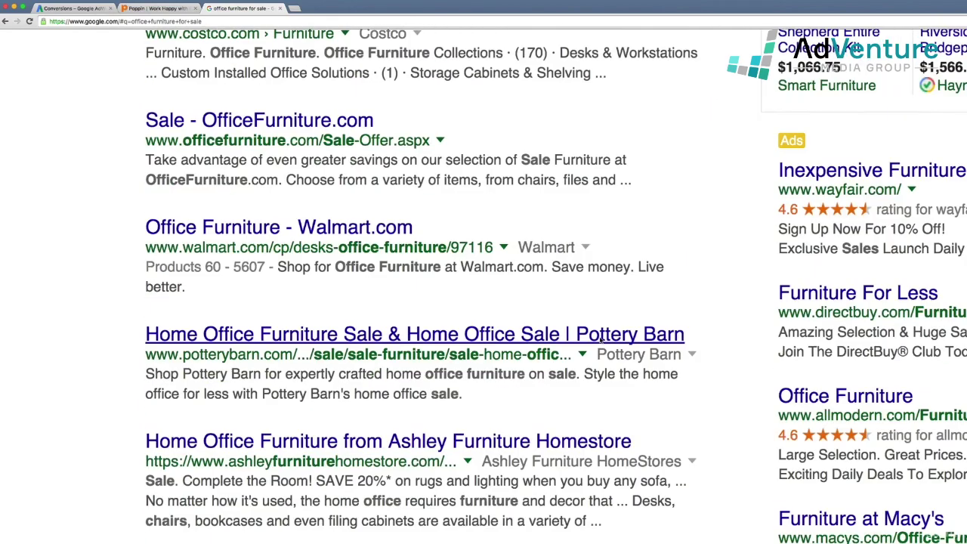
{"action": "scroll", "coordinate": [601, 341], "scroll_direction": "down", "scroll_amount": 4}
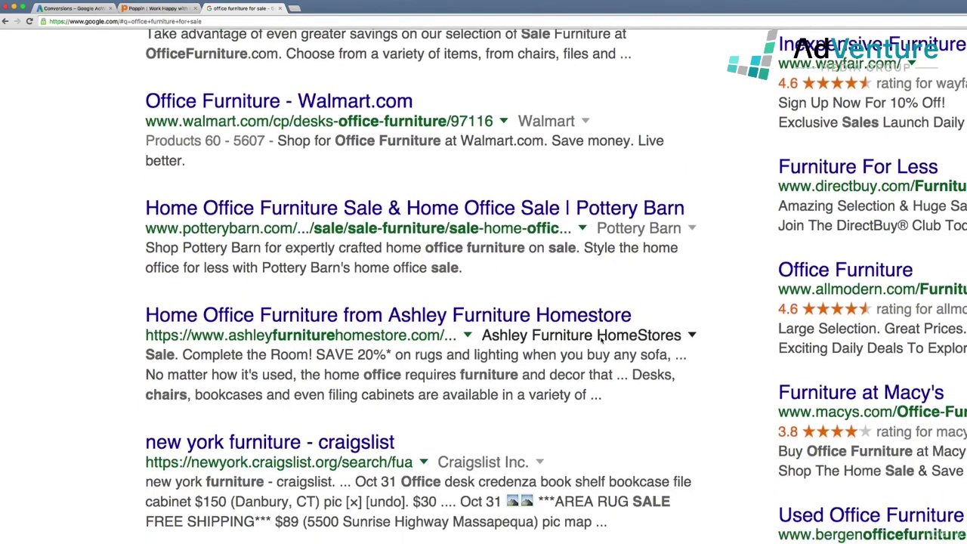
{"action": "scroll", "coordinate": [602, 341], "scroll_direction": "down", "scroll_amount": 4}
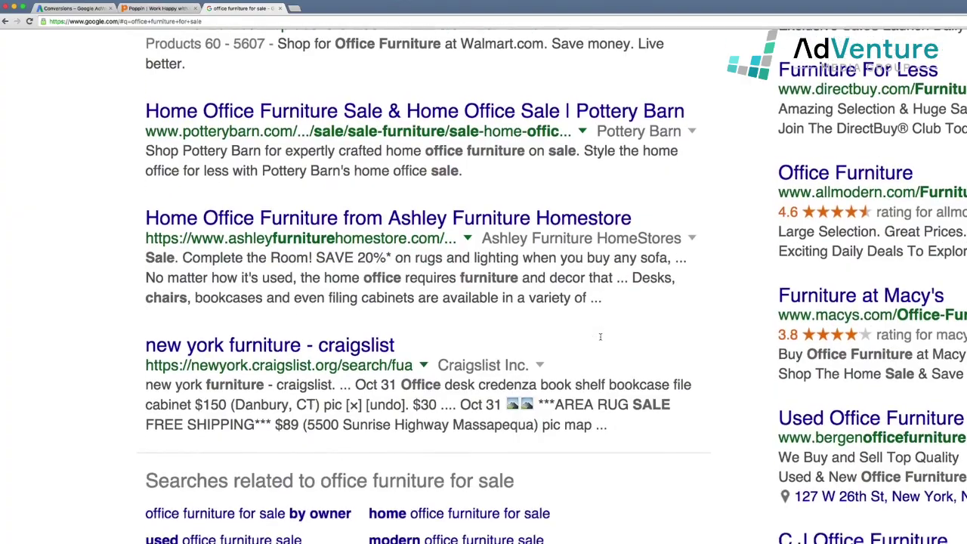
{"action": "scroll", "coordinate": [601, 338], "scroll_direction": "down", "scroll_amount": 8}
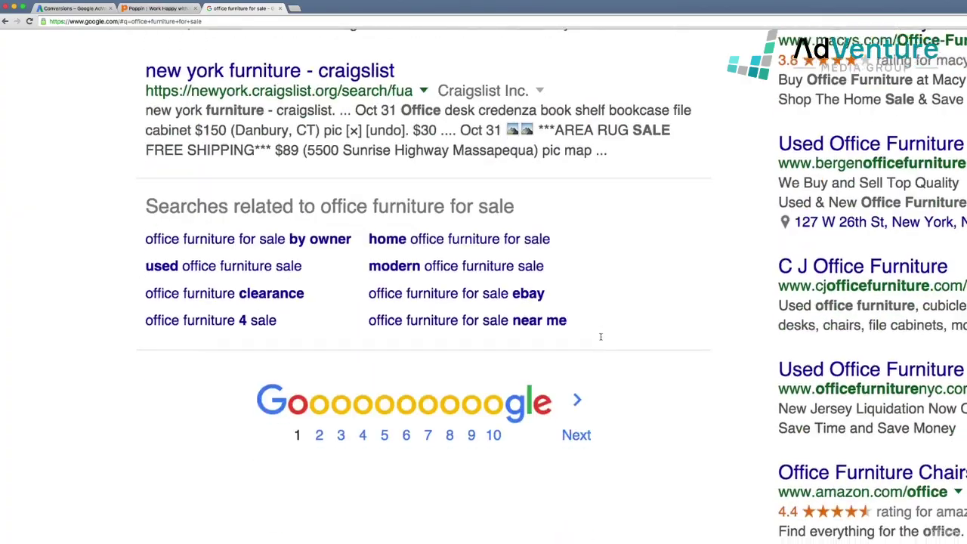
{"action": "scroll", "coordinate": [600, 337], "scroll_direction": "up", "scroll_amount": 20}
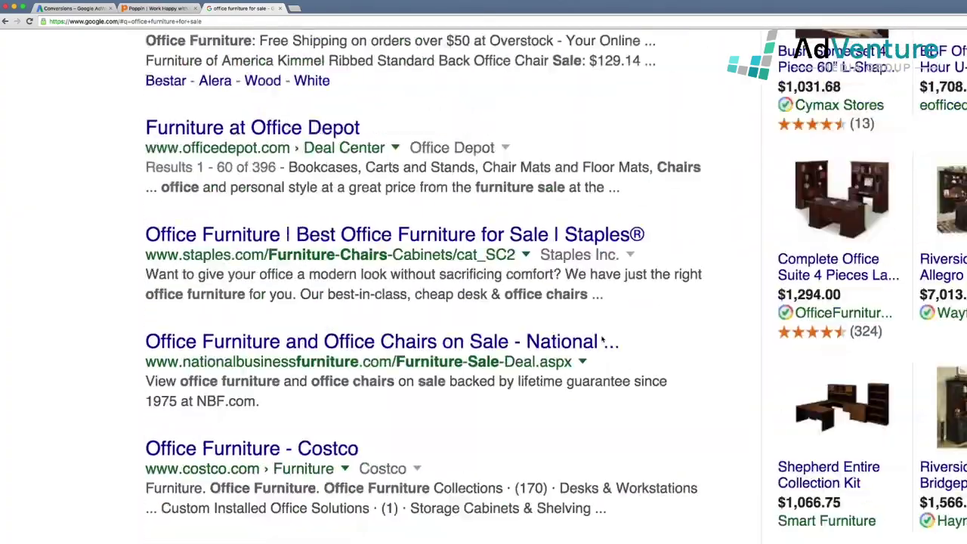
{"action": "scroll", "coordinate": [602, 341], "scroll_direction": "up", "scroll_amount": 5}
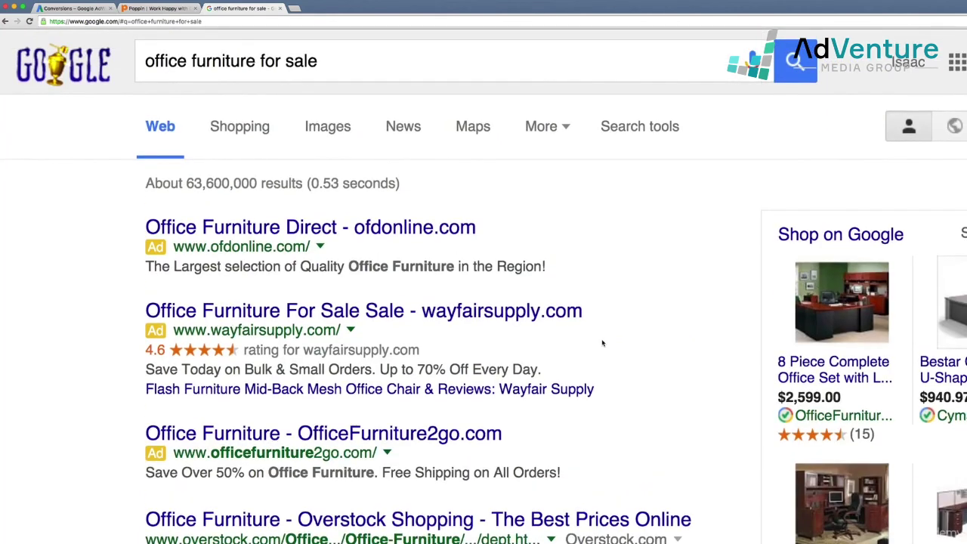
- Search 'office chairs for sale near me' and highlight the Desk Chair Clearance ad's address and phone
{"action": "double_click", "coordinate": [229, 60]}
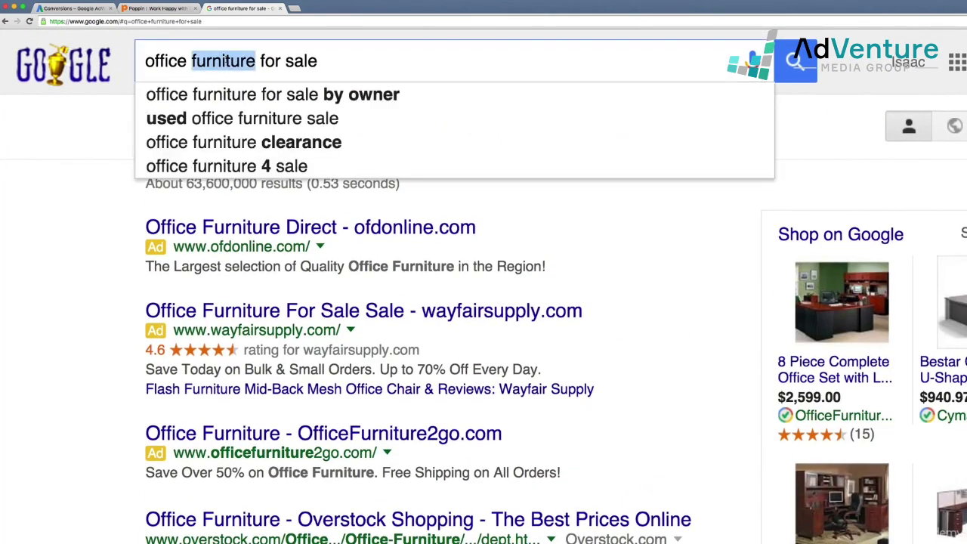
{"action": "type", "text": "chairs"}
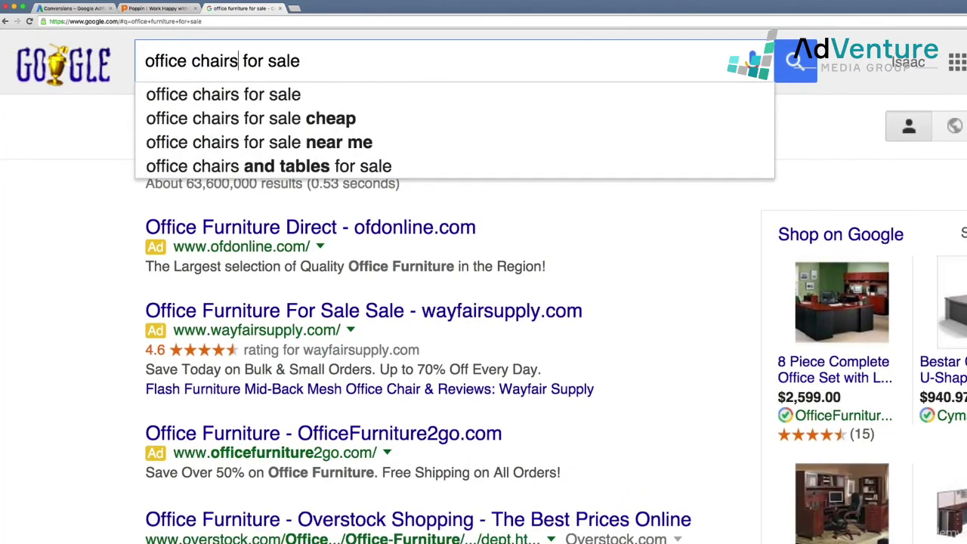
{"action": "left_click", "coordinate": [272, 142]}
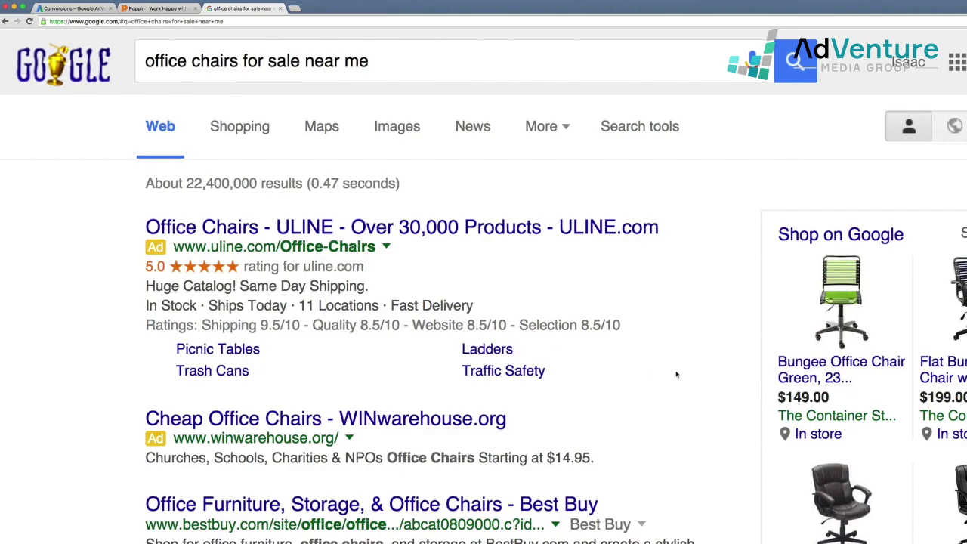
{"action": "scroll", "coordinate": [676, 374], "scroll_direction": "down", "scroll_amount": 1}
{"action": "scroll", "coordinate": [677, 374], "scroll_direction": "down", "scroll_amount": 3}
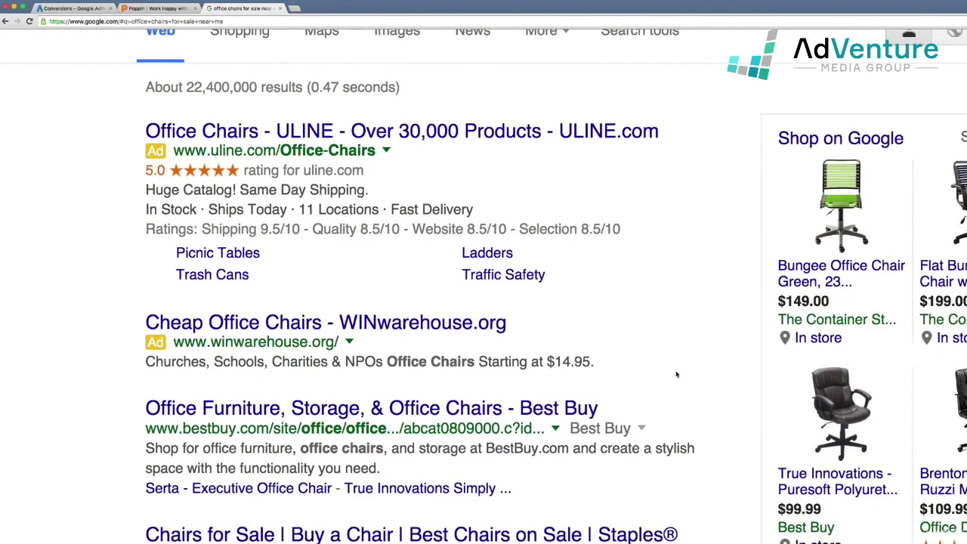
{"action": "scroll", "coordinate": [676, 374], "scroll_direction": "down", "scroll_amount": 5}
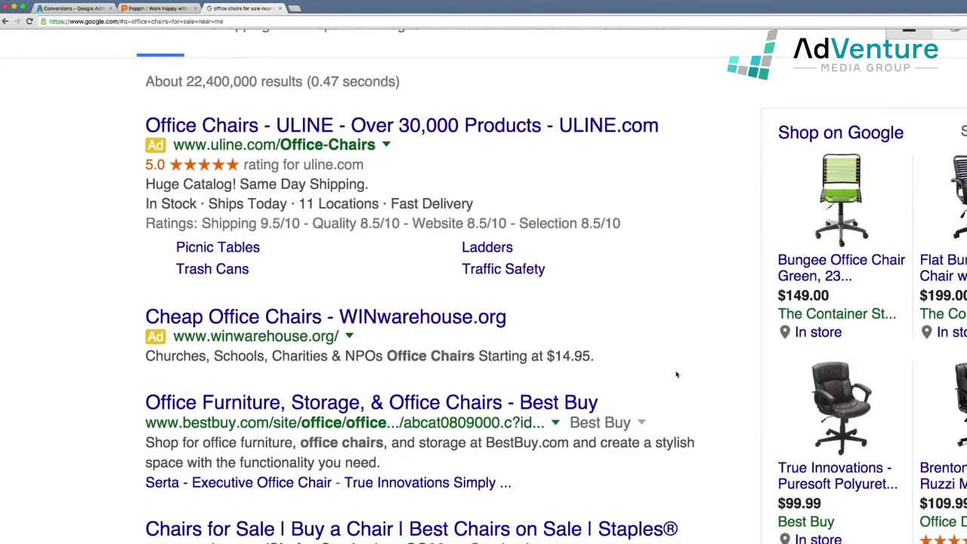
{"action": "scroll", "coordinate": [676, 374], "scroll_direction": "down", "scroll_amount": 5}
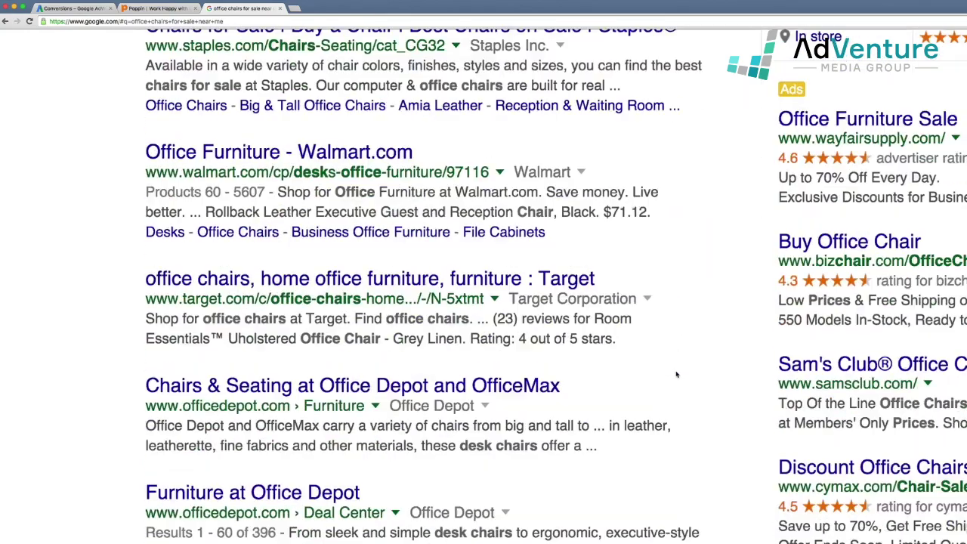
{"action": "scroll", "coordinate": [676, 374], "scroll_direction": "down", "scroll_amount": 5}
{"action": "scroll", "coordinate": [677, 374], "scroll_direction": "down", "scroll_amount": 3}
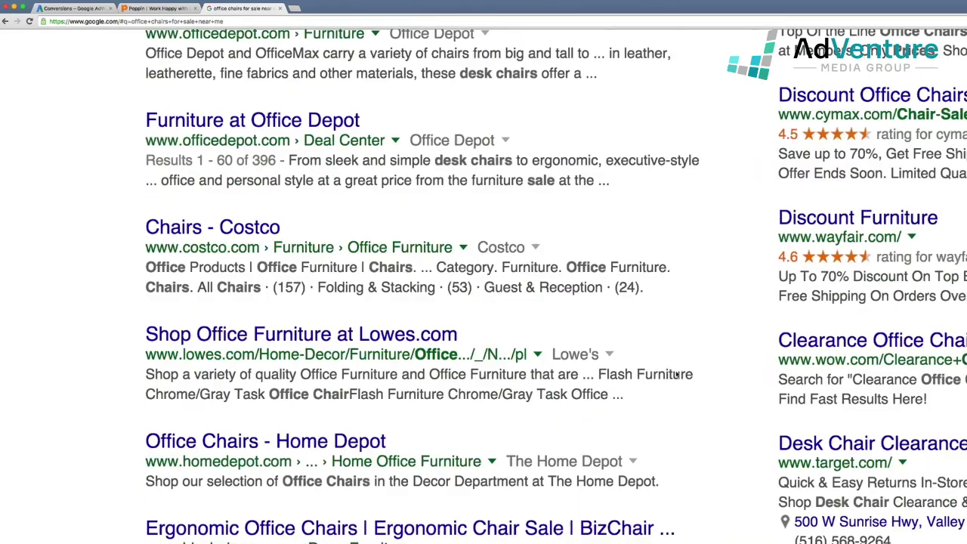
{"action": "scroll", "coordinate": [678, 374], "scroll_direction": "down", "scroll_amount": 4}
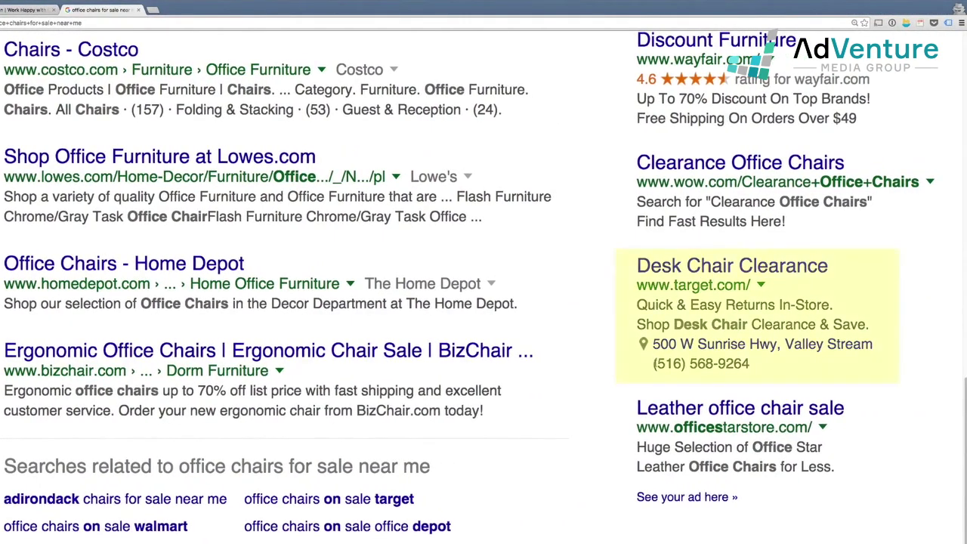
{"action": "mouse_move", "coordinate": [651, 365]}
{"action": "left_mouse_down"}
{"action": "mouse_move", "coordinate": [755, 365]}
{"action": "mouse_move", "coordinate": [655, 367]}
{"action": "left_mouse_up"}
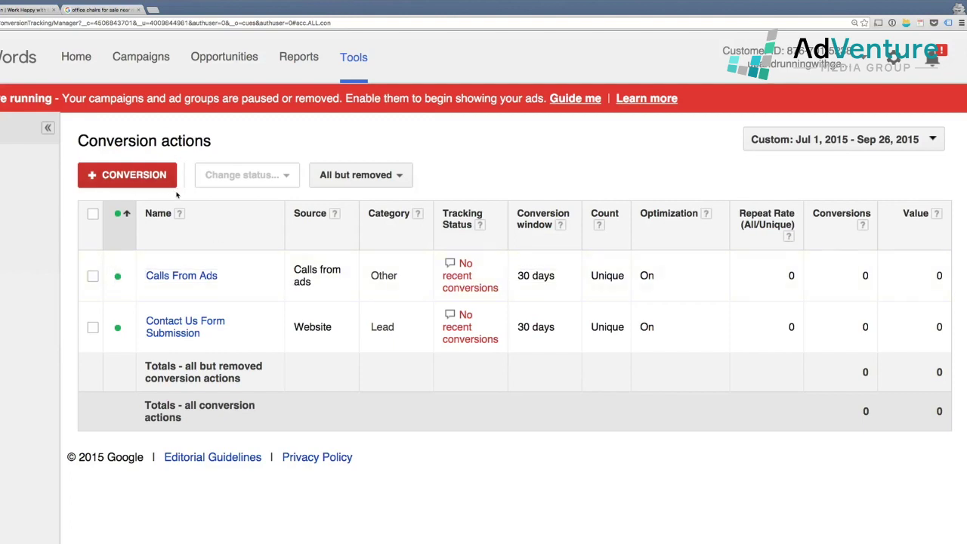
- Show the call extensions for all campaigns under Ad extensions
{"action": "left_click", "coordinate": [140, 57]}
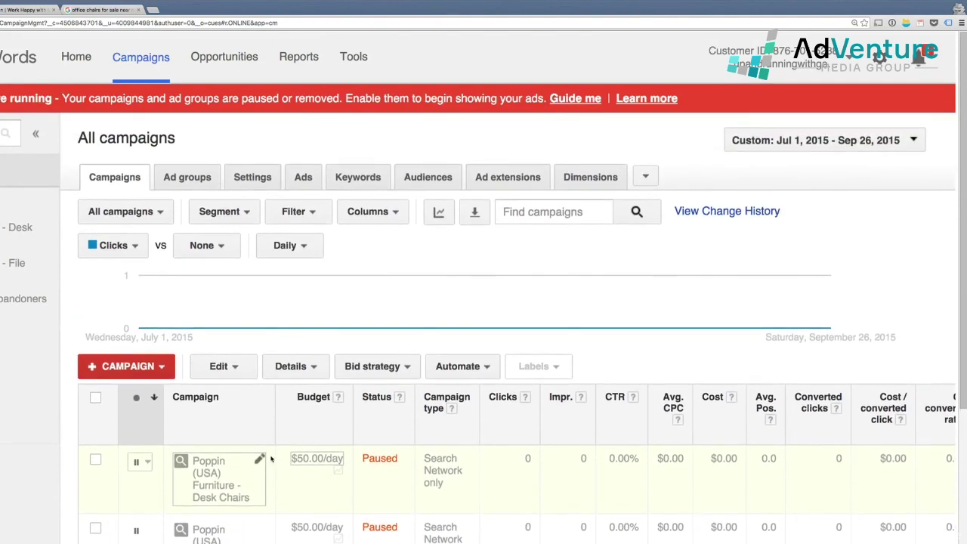
{"action": "left_click", "coordinate": [523, 183]}
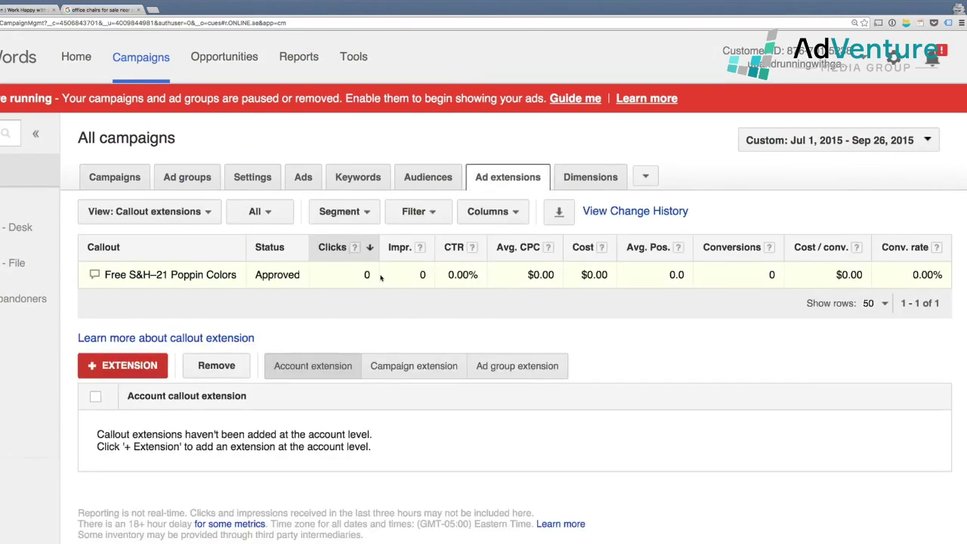
{"action": "left_click", "coordinate": [188, 215]}
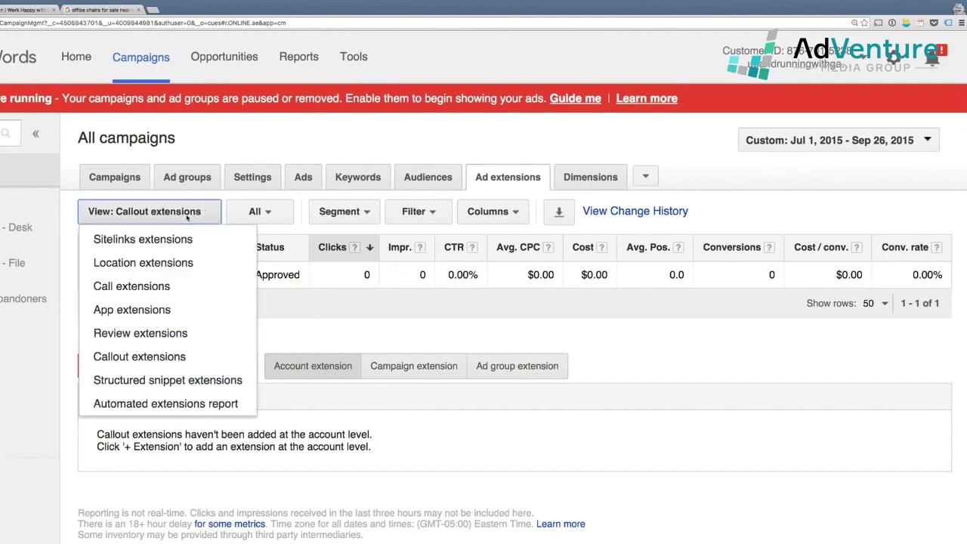
{"action": "left_click", "coordinate": [198, 285]}
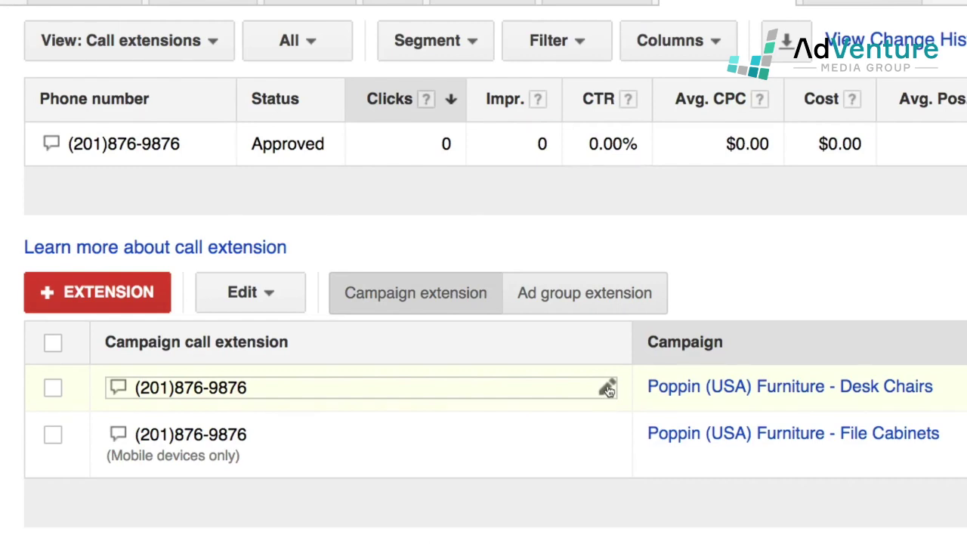
- Set the Desk Chairs call extension to a Google forwarding number with call reporting and save
{"action": "left_click", "coordinate": [609, 389]}
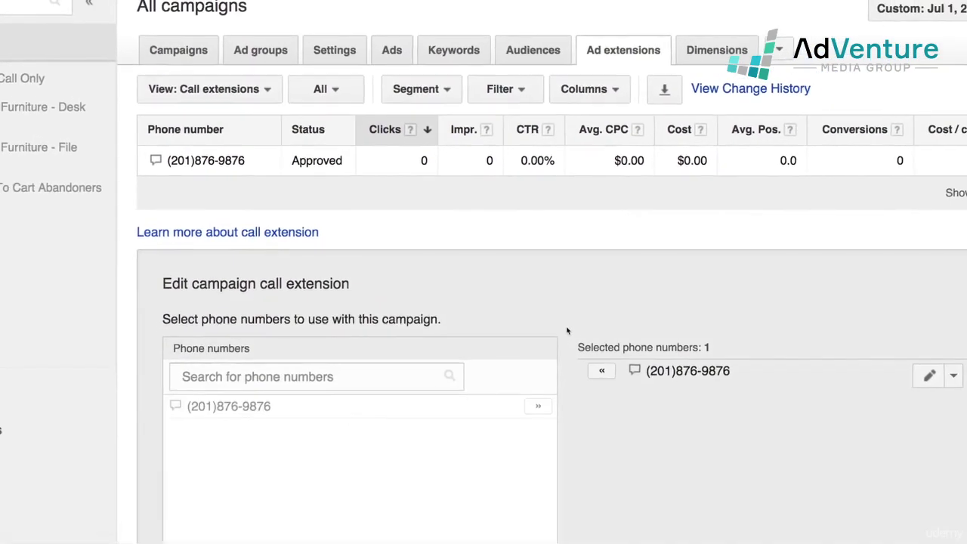
{"action": "scroll", "coordinate": [712, 337], "scroll_direction": "down", "scroll_amount": 5}
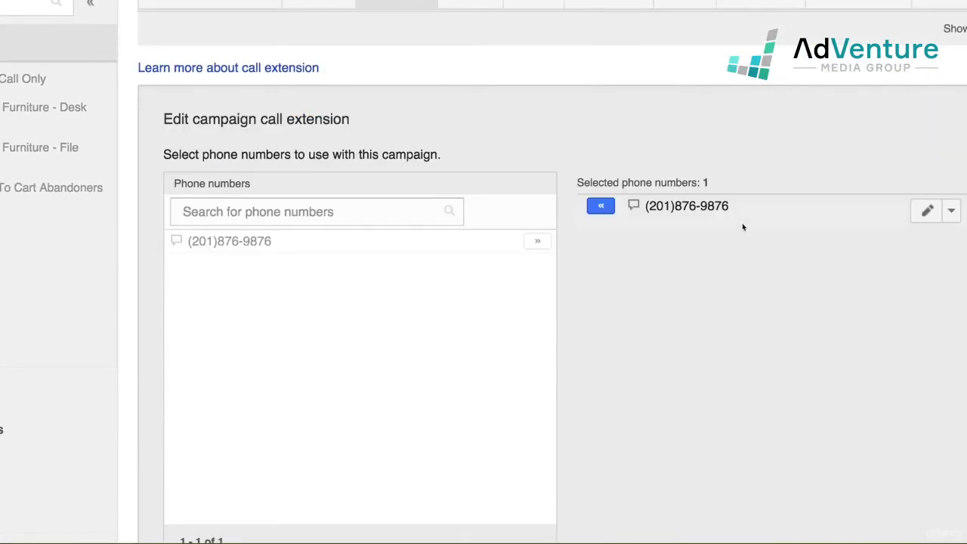
{"action": "left_click", "coordinate": [927, 211]}
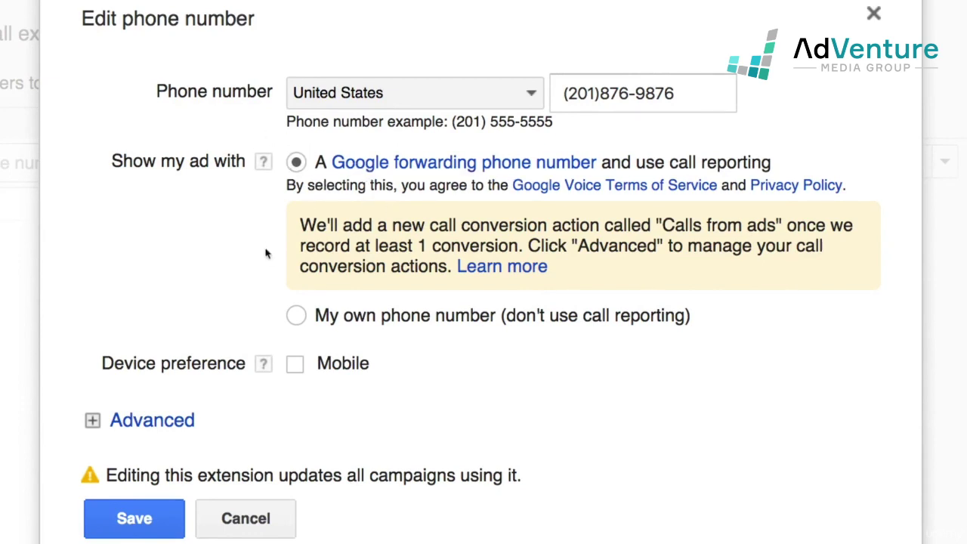
{"action": "left_click", "coordinate": [297, 316]}
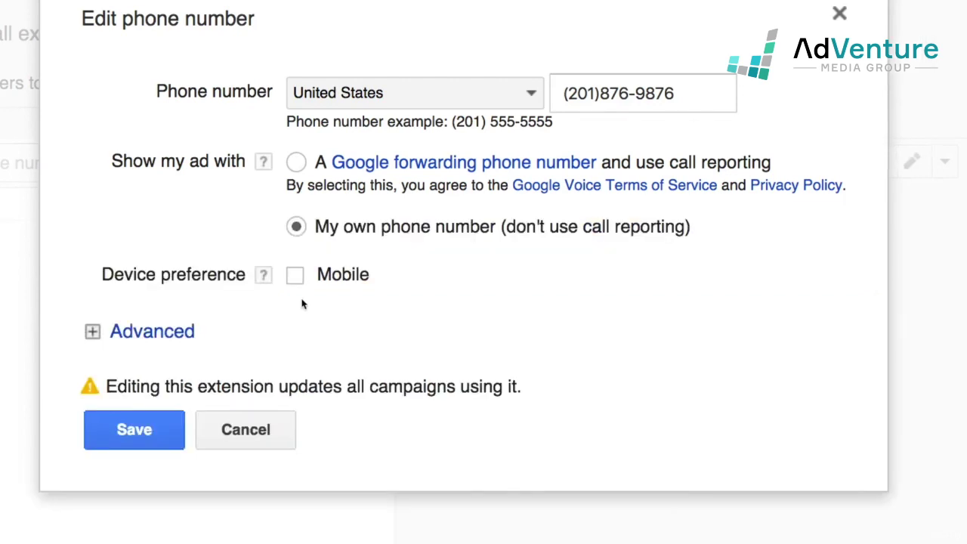
{"action": "left_click", "coordinate": [296, 163]}
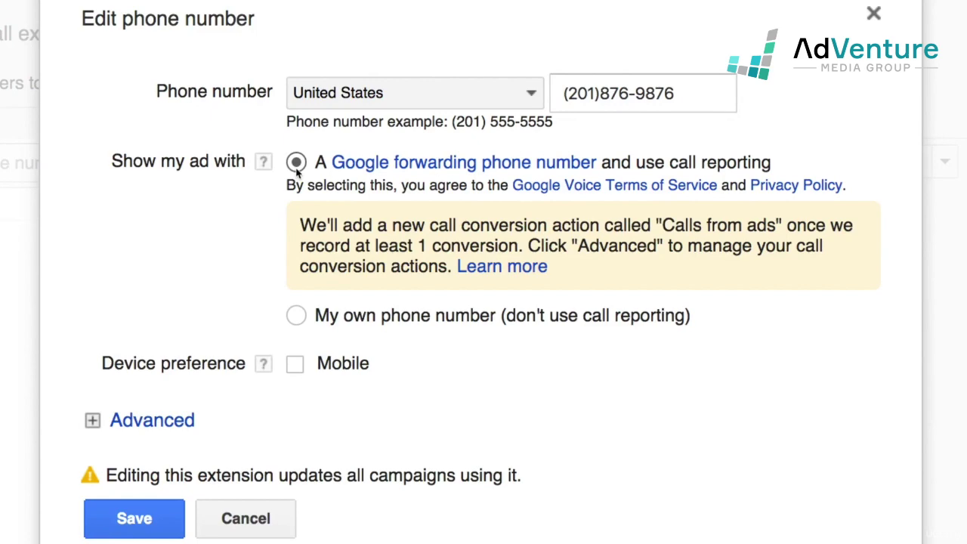
{"action": "left_click", "coordinate": [162, 517]}
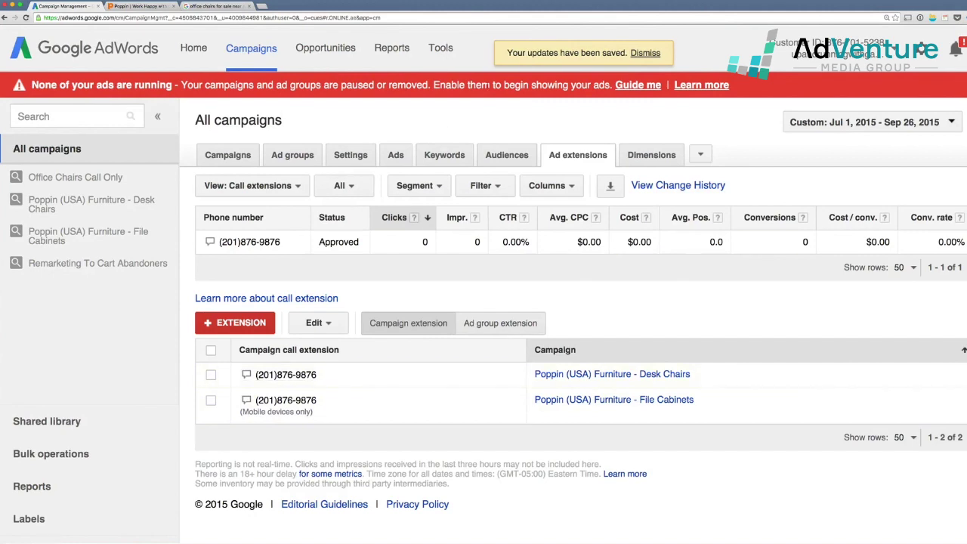
- Check that Calls From Ads shows 0 conversions in Tools > Conversions, then return to All campaigns
{"action": "left_click", "coordinate": [439, 49]}
{"action": "left_click", "coordinate": [451, 100]}
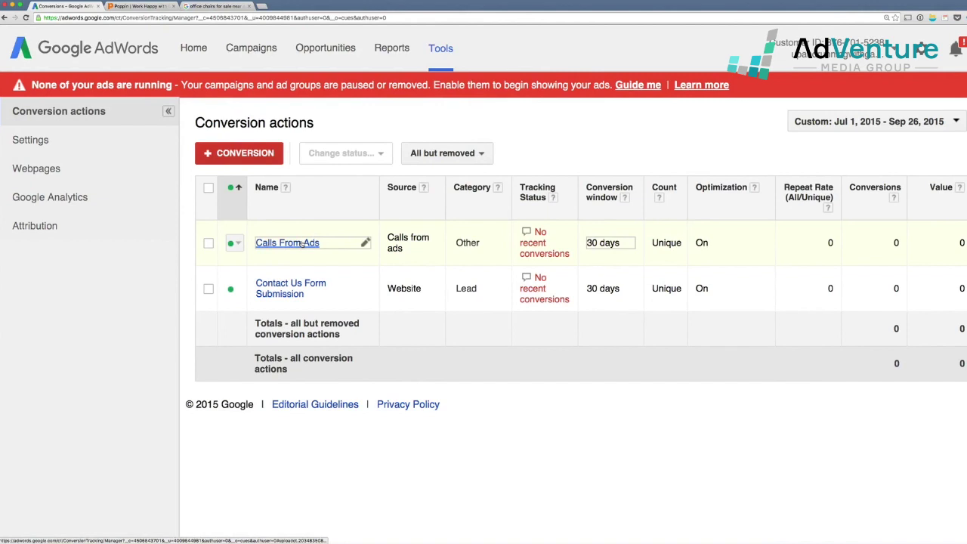
{"action": "left_click_drag", "start_coordinate": [888, 242], "coordinate": [901, 245]}
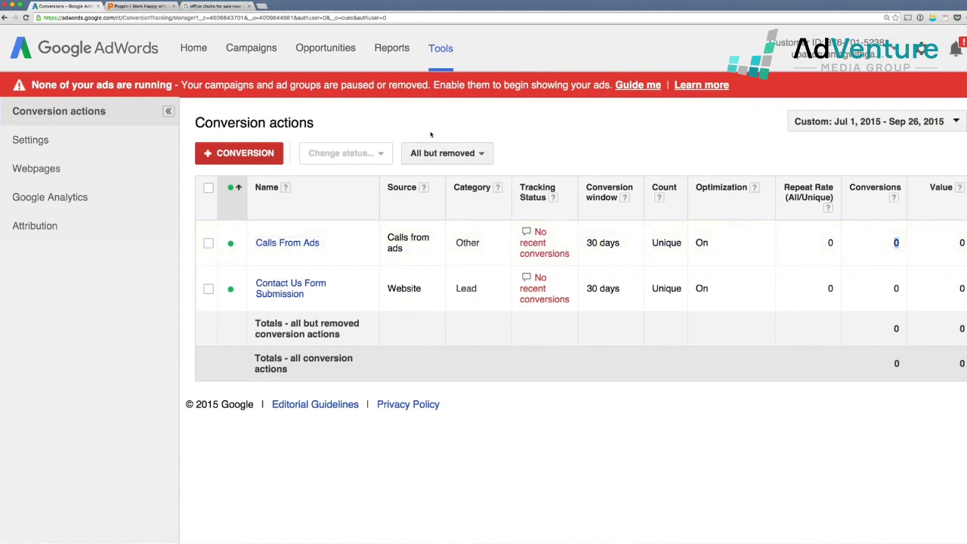
{"action": "left_click", "coordinate": [252, 47]}
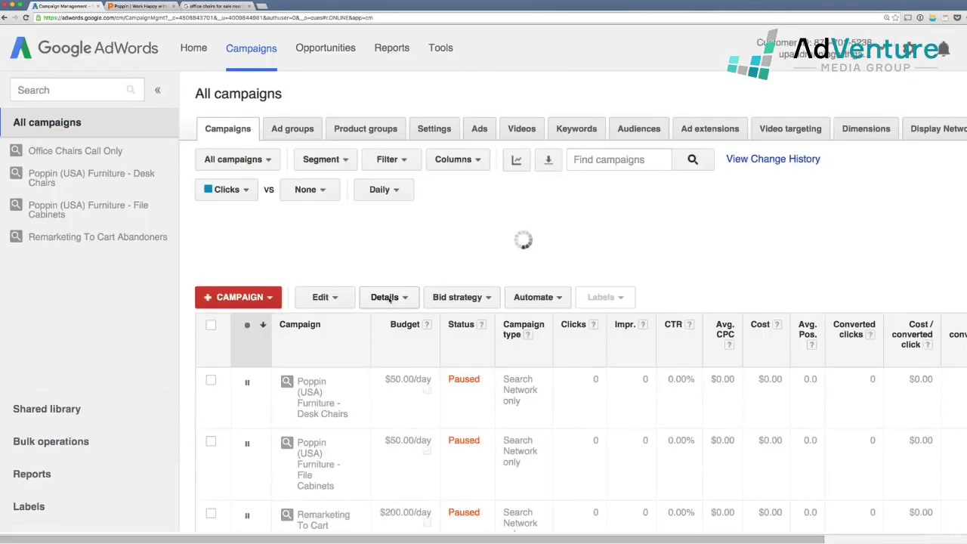
- Segment the campaigns table by Conversions > Conversion name and scroll through the four campaign rows
{"action": "left_click", "coordinate": [333, 161]}
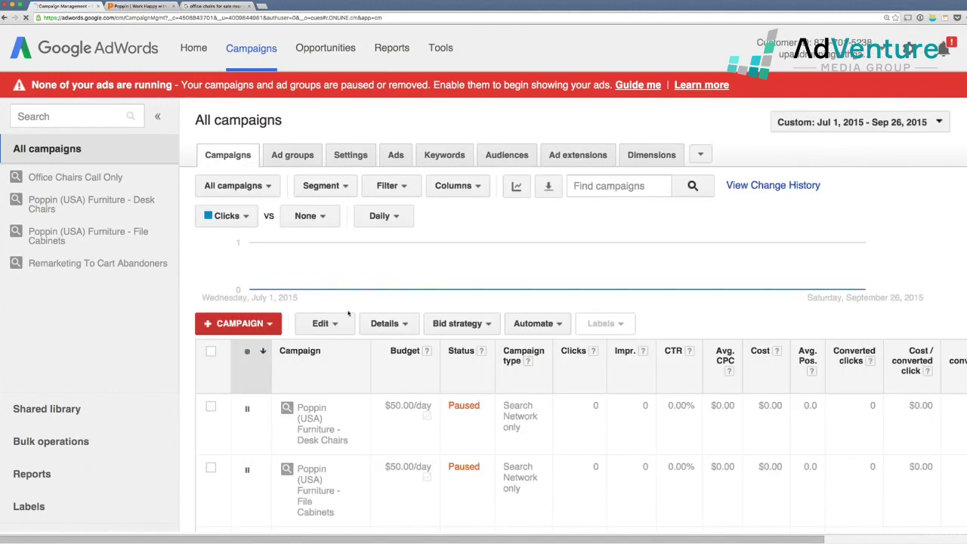
{"action": "left_click", "coordinate": [326, 188]}
{"action": "mouse_move", "coordinate": [352, 255]}
{"action": "left_click", "coordinate": [495, 259]}
{"action": "scroll", "coordinate": [438, 359], "scroll_direction": "down", "scroll_amount": 2}
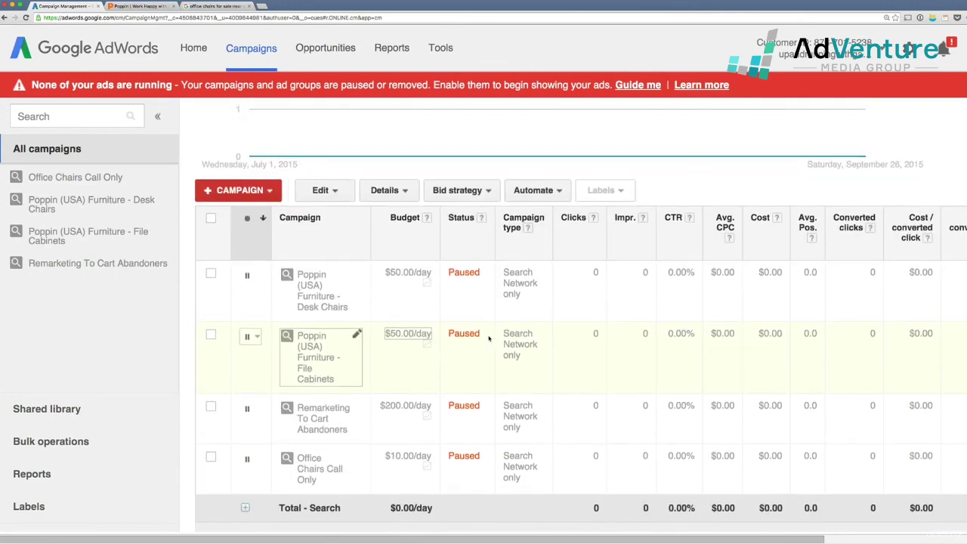
{"action": "scroll", "coordinate": [486, 333], "scroll_direction": "right", "scroll_amount": 4}
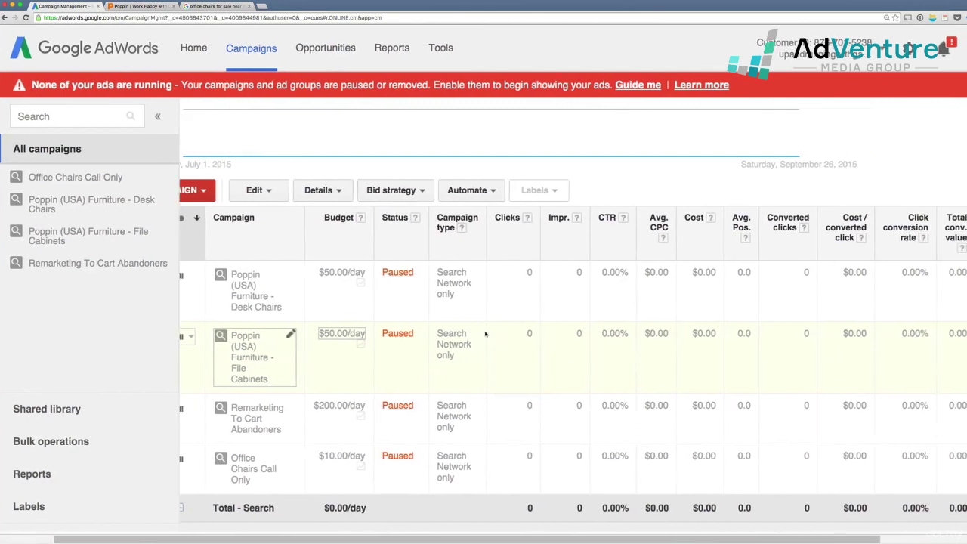
{"action": "scroll", "coordinate": [486, 334], "scroll_direction": "left", "scroll_amount": 4}
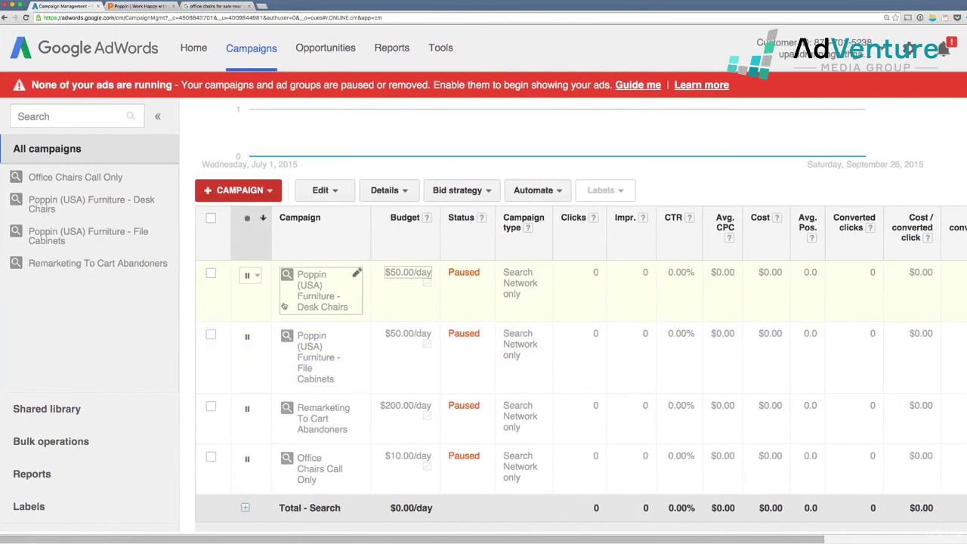